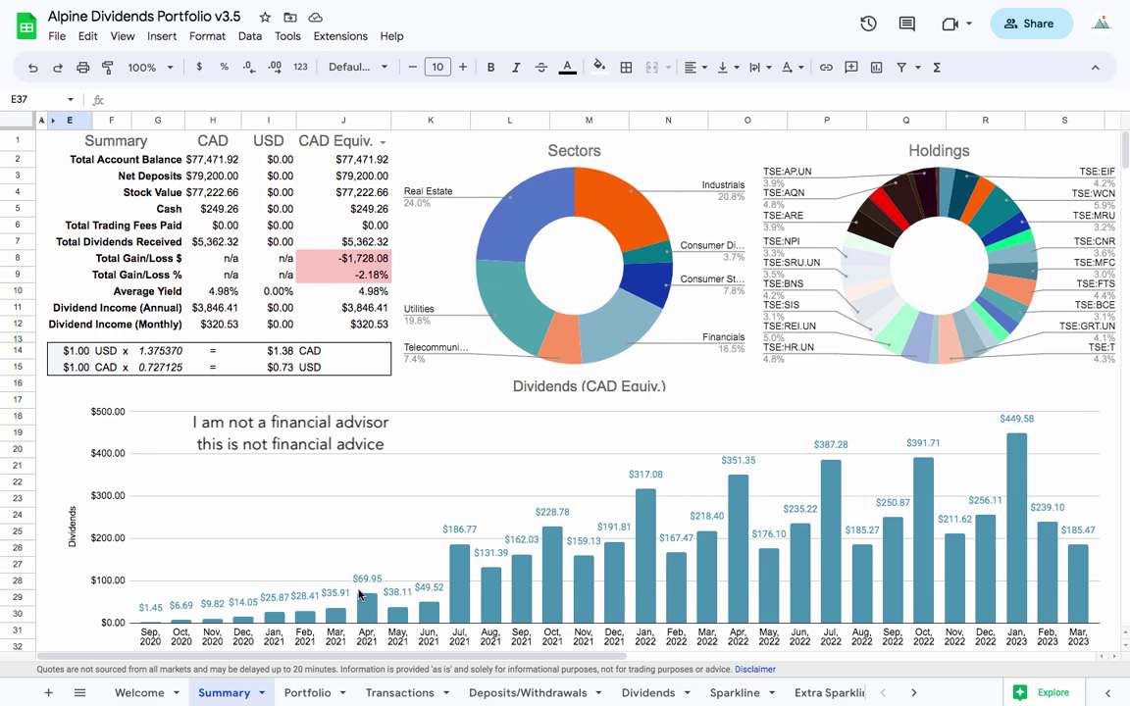
Step: Browse the Portfolio sheet's holdings and select the entire Bank of Montreal row (row 17)
left_click(305, 693)
scroll(402, 427, "up", 3)
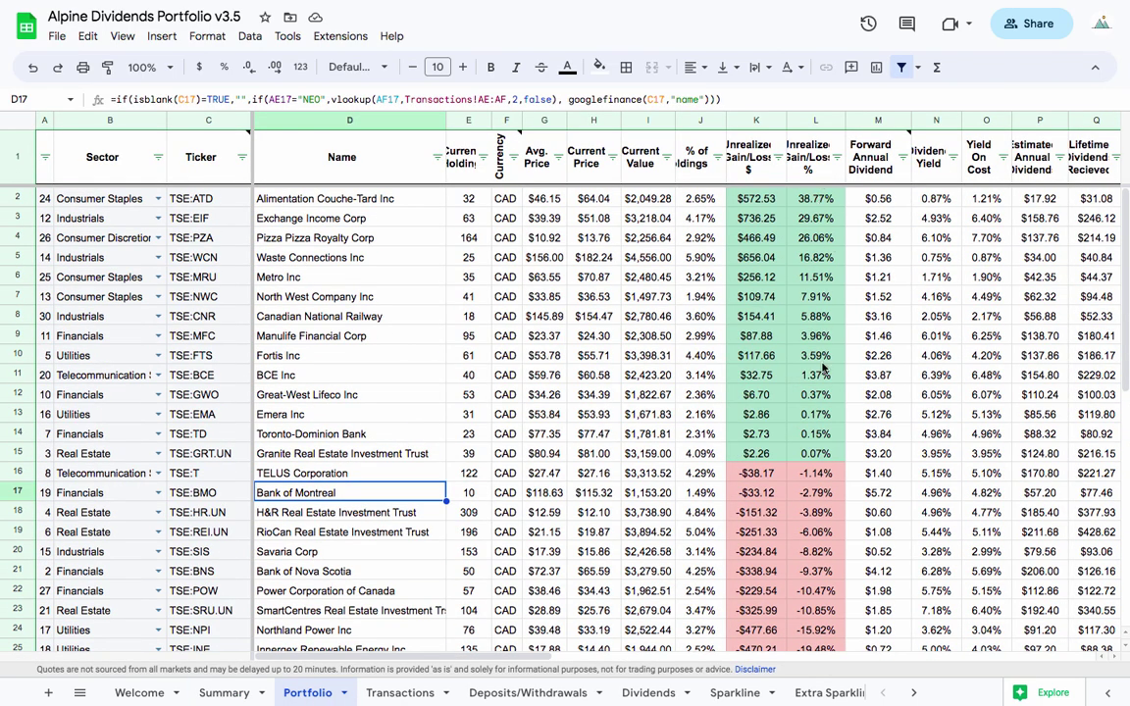
scroll(823, 368, "down", 5)
scroll(824, 368, "up", 4)
scroll(823, 367, "down", 6)
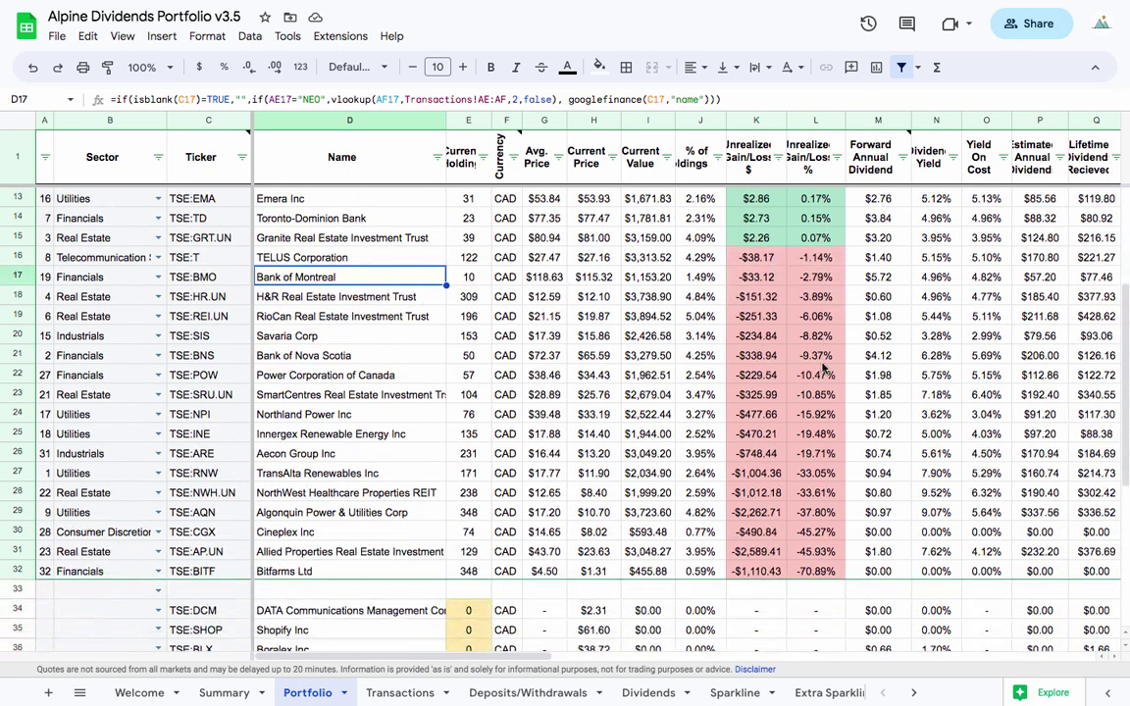
scroll(379, 514, "up", 5)
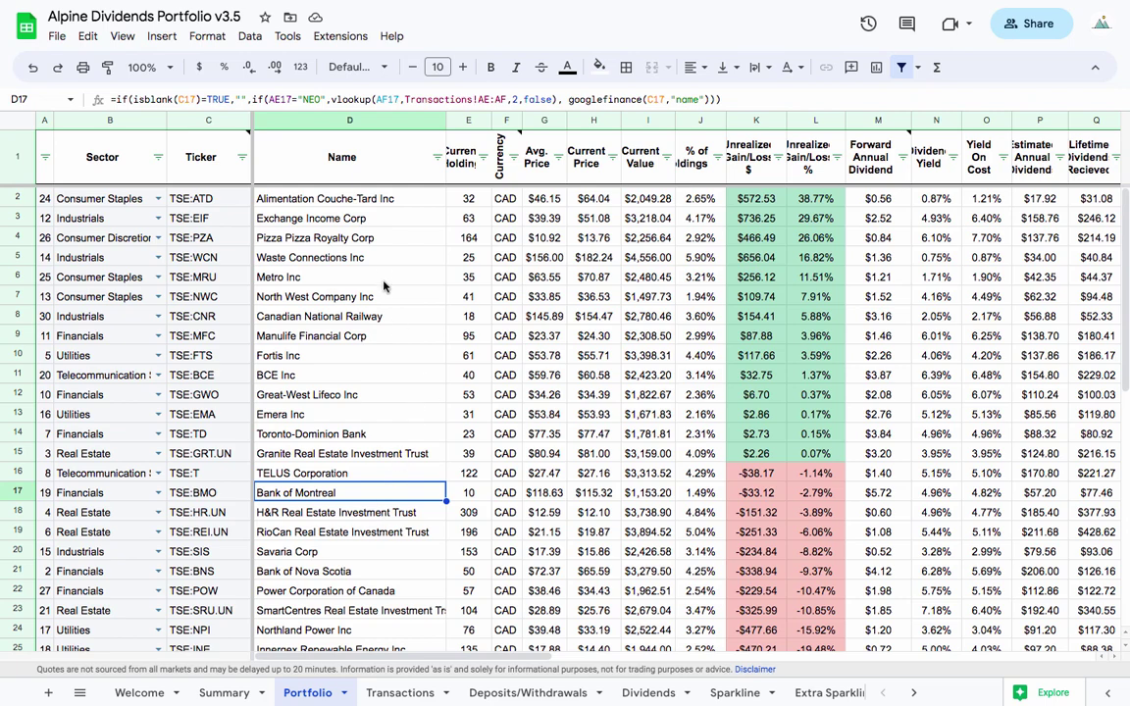
scroll(697, 256, "down", 2)
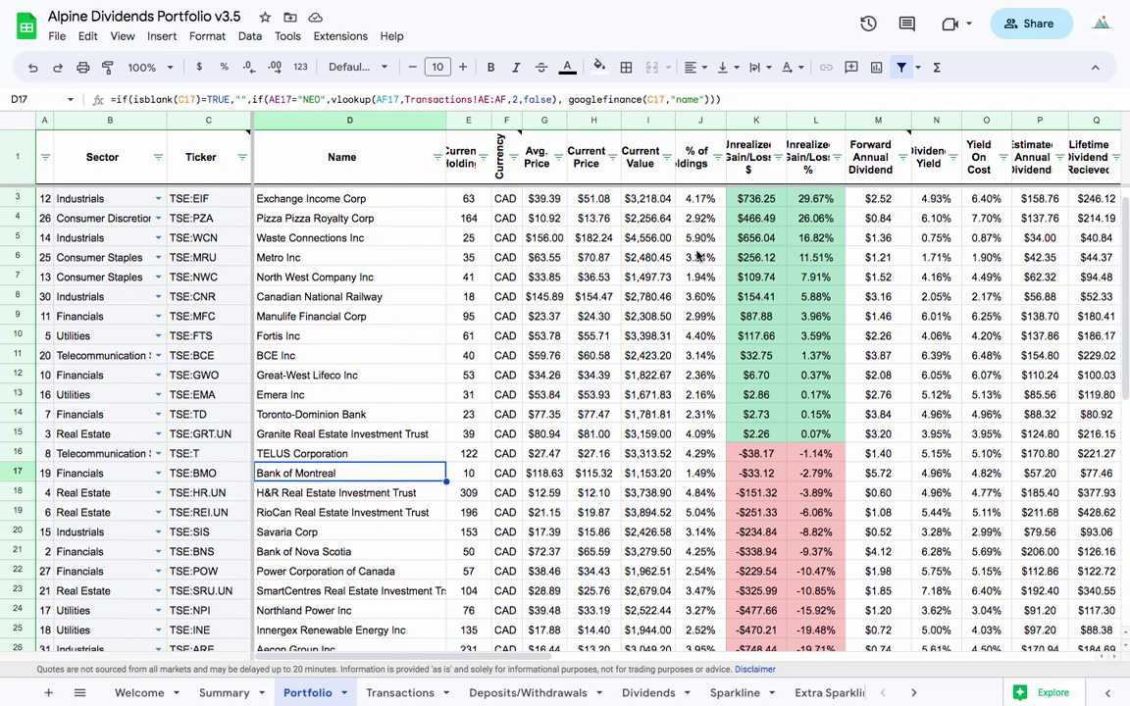
scroll(698, 256, "down", 1)
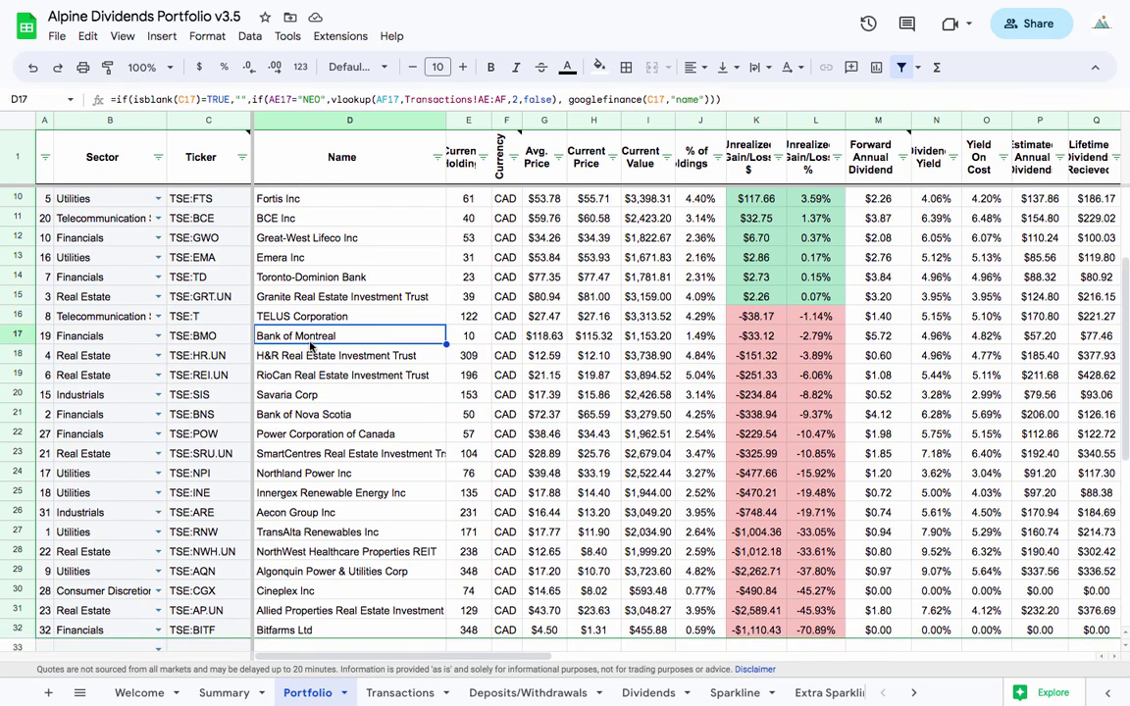
left_click(15, 336)
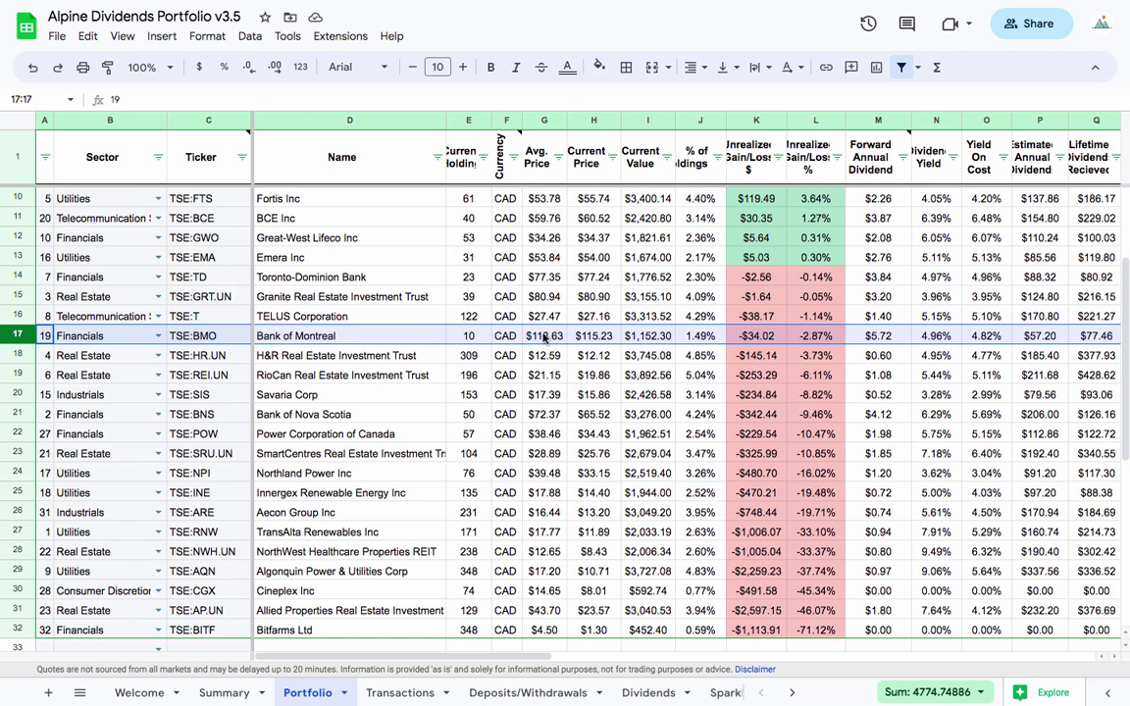
Step: Sort holdings by % of Holdings Z→A, then select the Cineplex/Bitfarms rows and the Bank of Montreal row
left_click(717, 156)
left_click(585, 216)
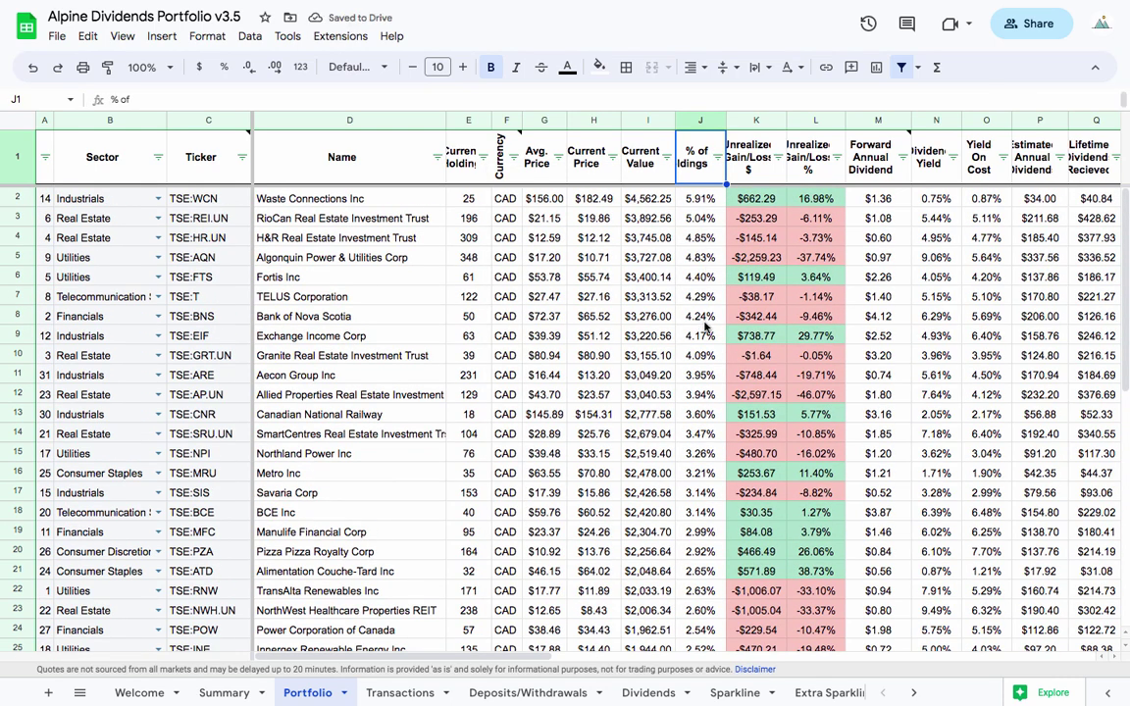
scroll(707, 247, "down", 2)
scroll(491, 235, "up", 2)
scroll(700, 257, "down", 3)
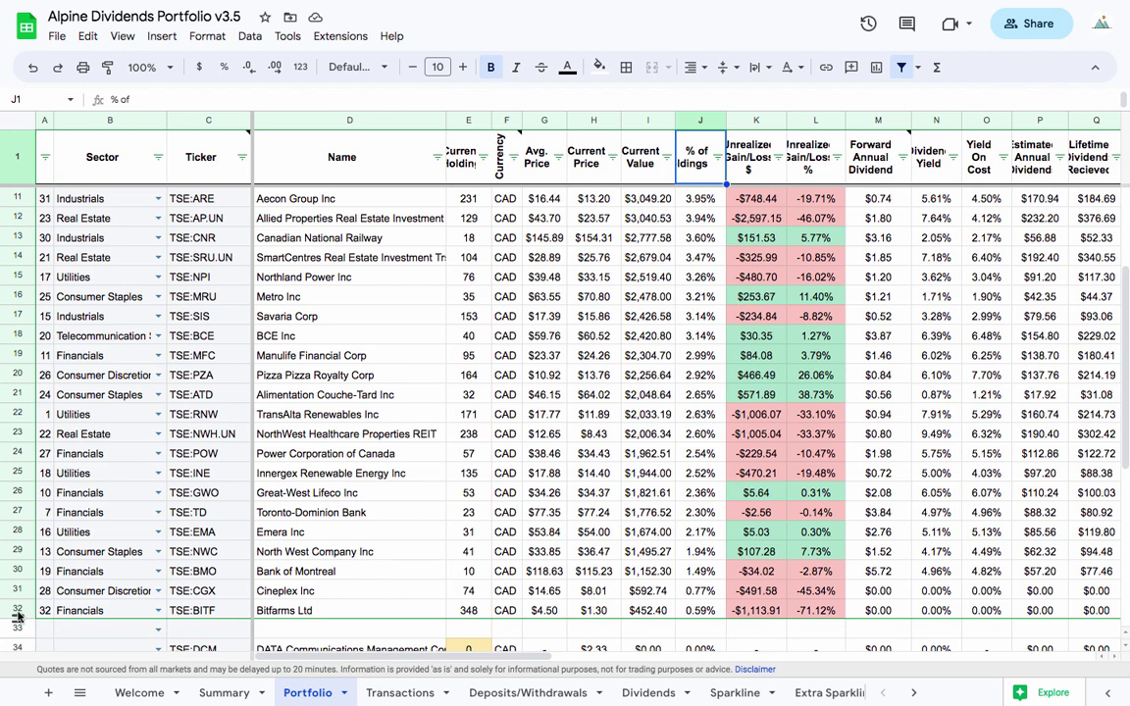
left_click_drag(17, 590, 16, 608)
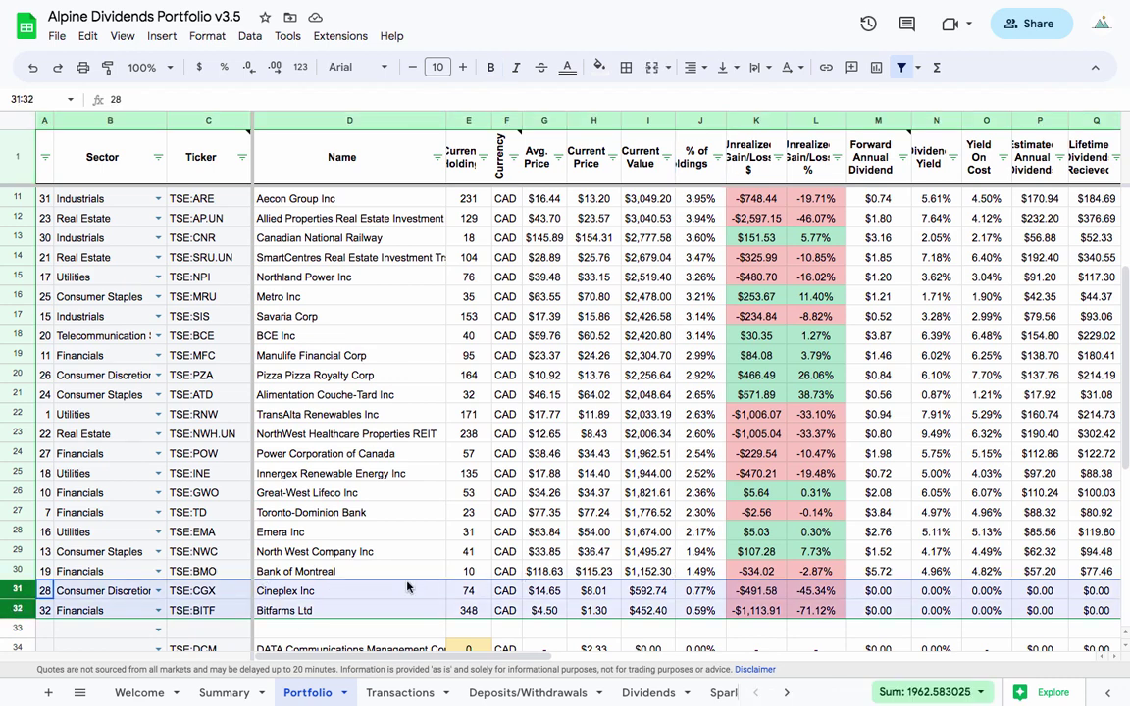
left_click(15, 570)
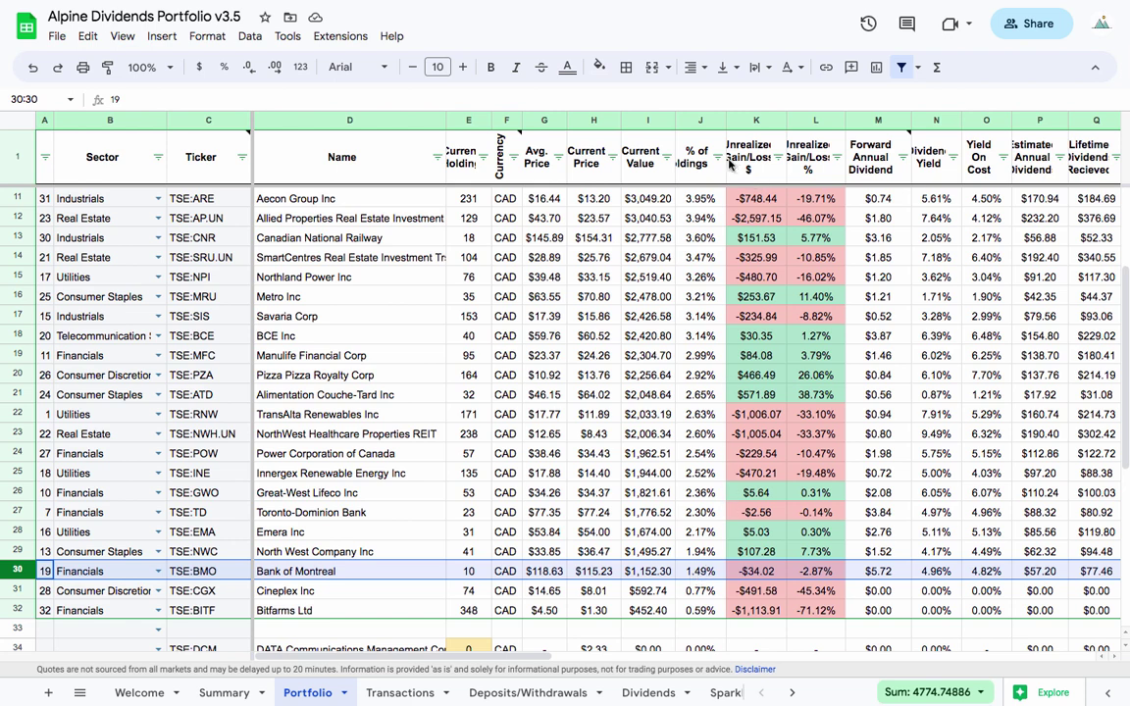
Step: Sort the Portfolio holdings by Unrealized Gain/Loss %, highest gain first
left_click(717, 160)
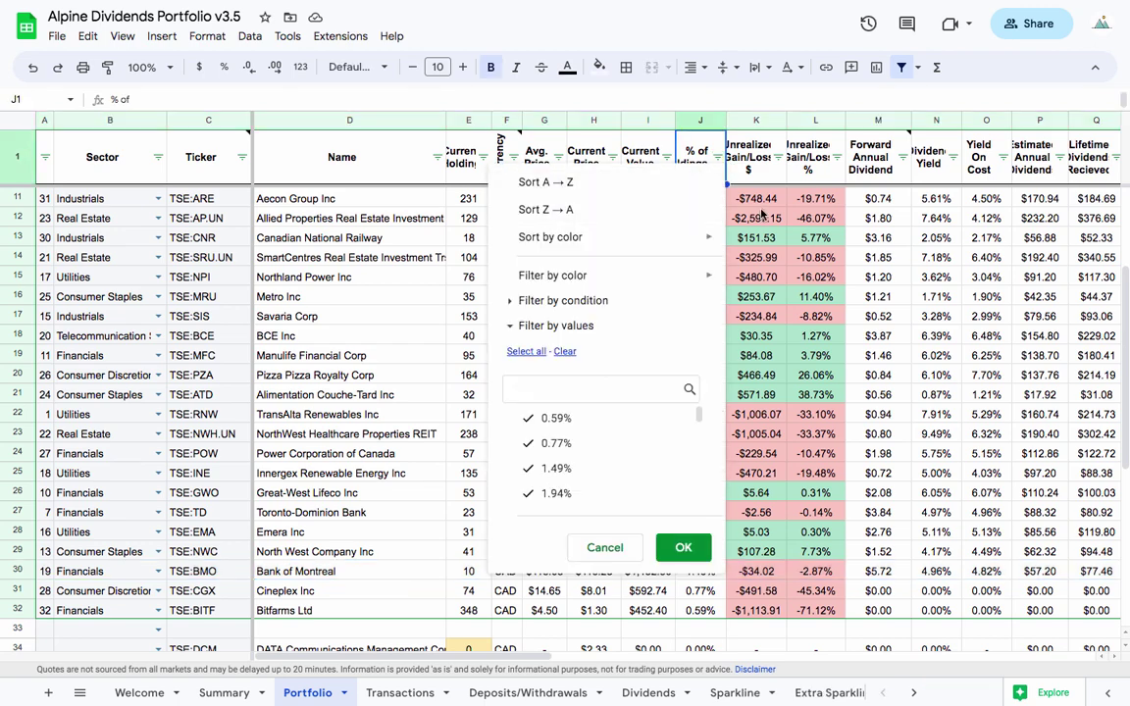
left_click(835, 158)
left_click(836, 159)
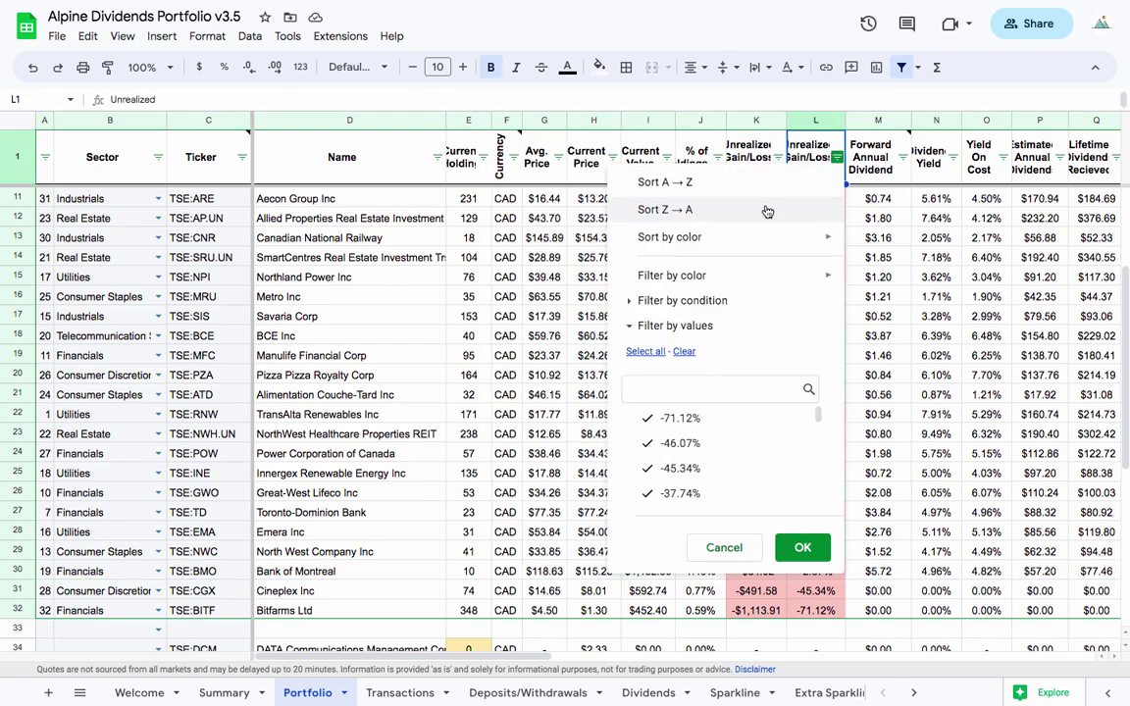
left_click(766, 210)
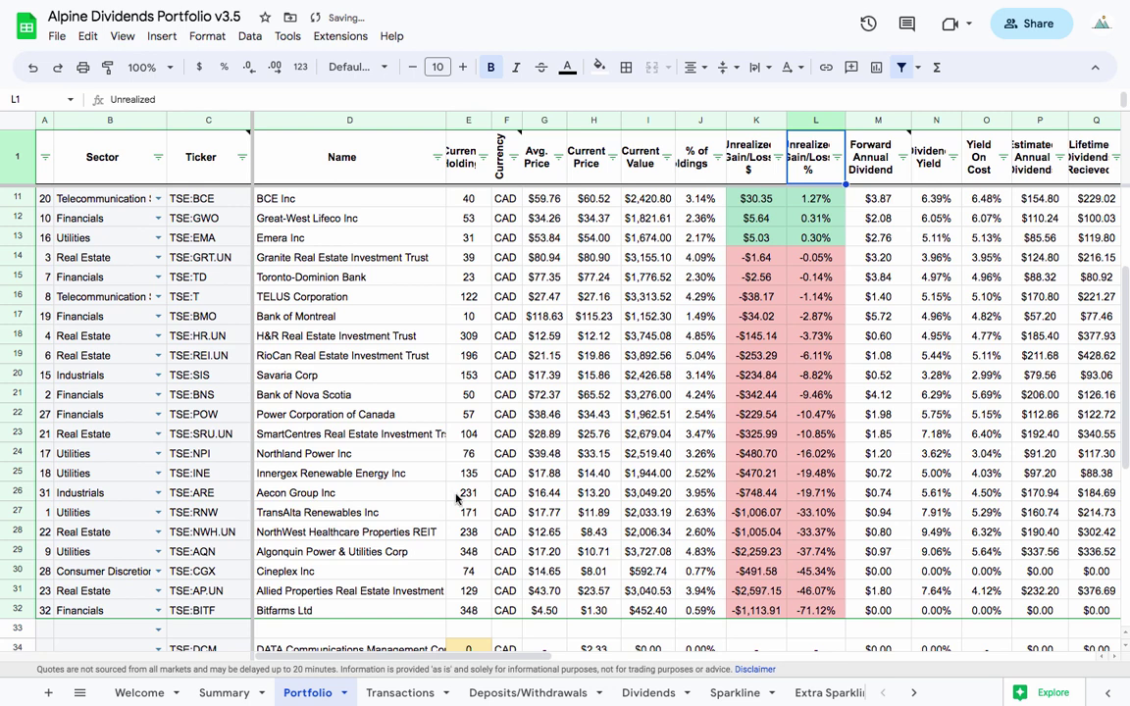
Step: Select the Allied Properties REIT row, then the TransAlta Renewables and NorthWest Healthcare name cells
left_click(15, 590)
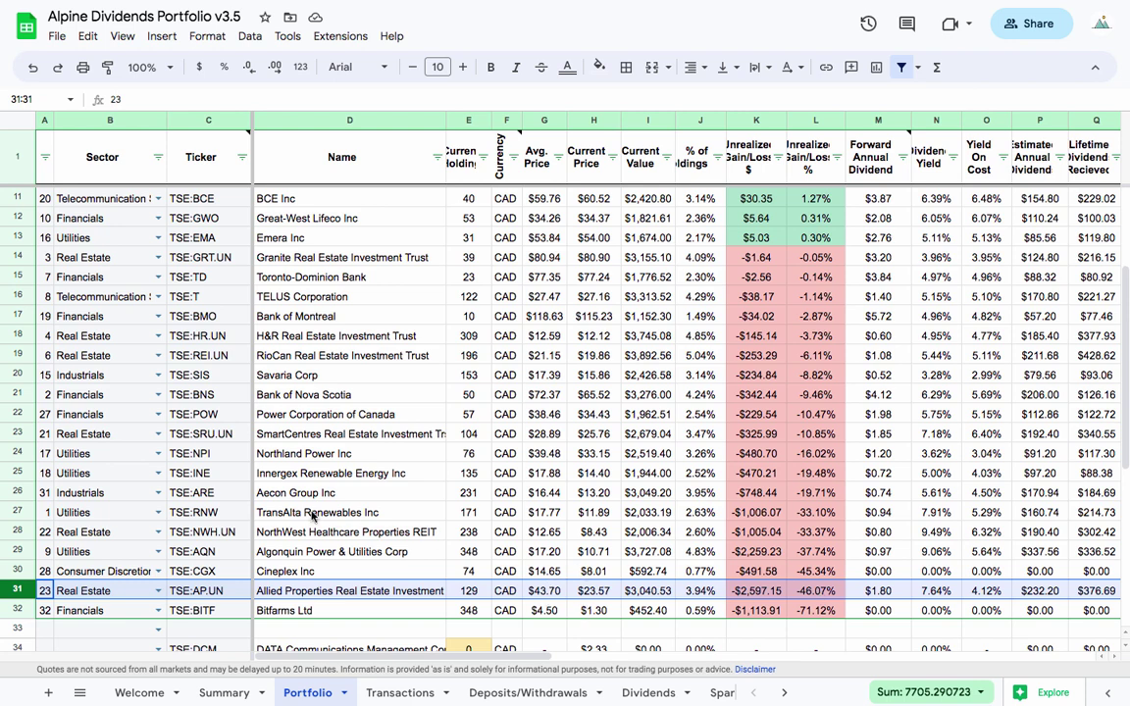
left_click(279, 512)
left_click(316, 536)
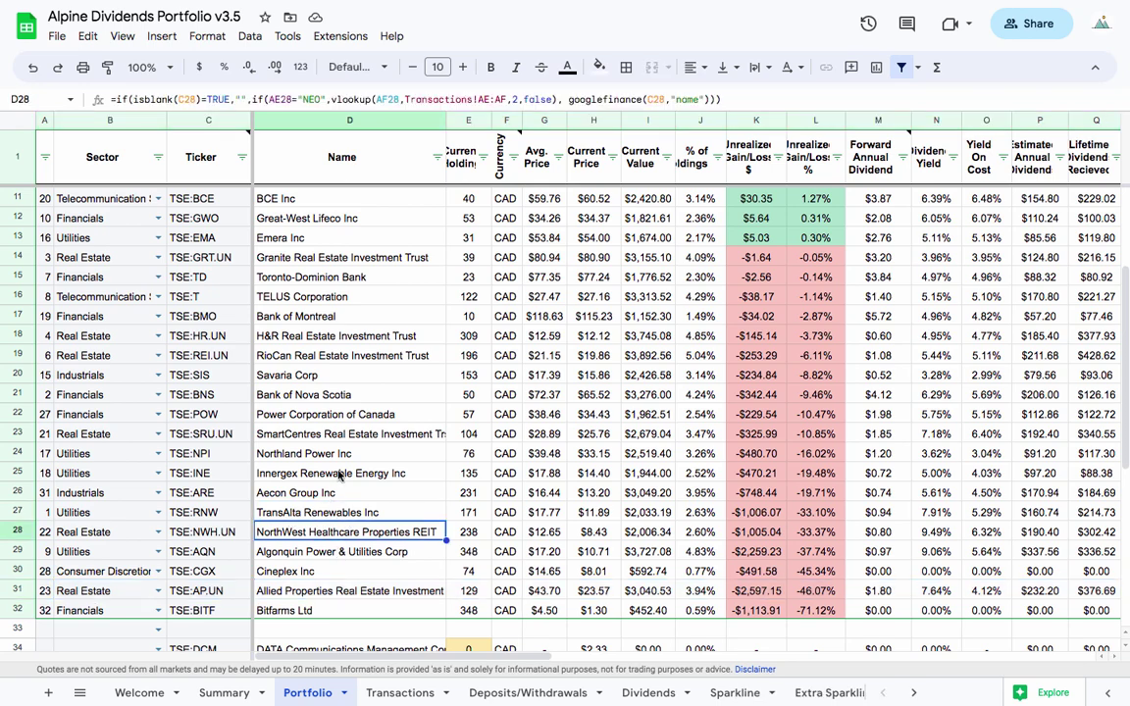
scroll(415, 365, "up", 1)
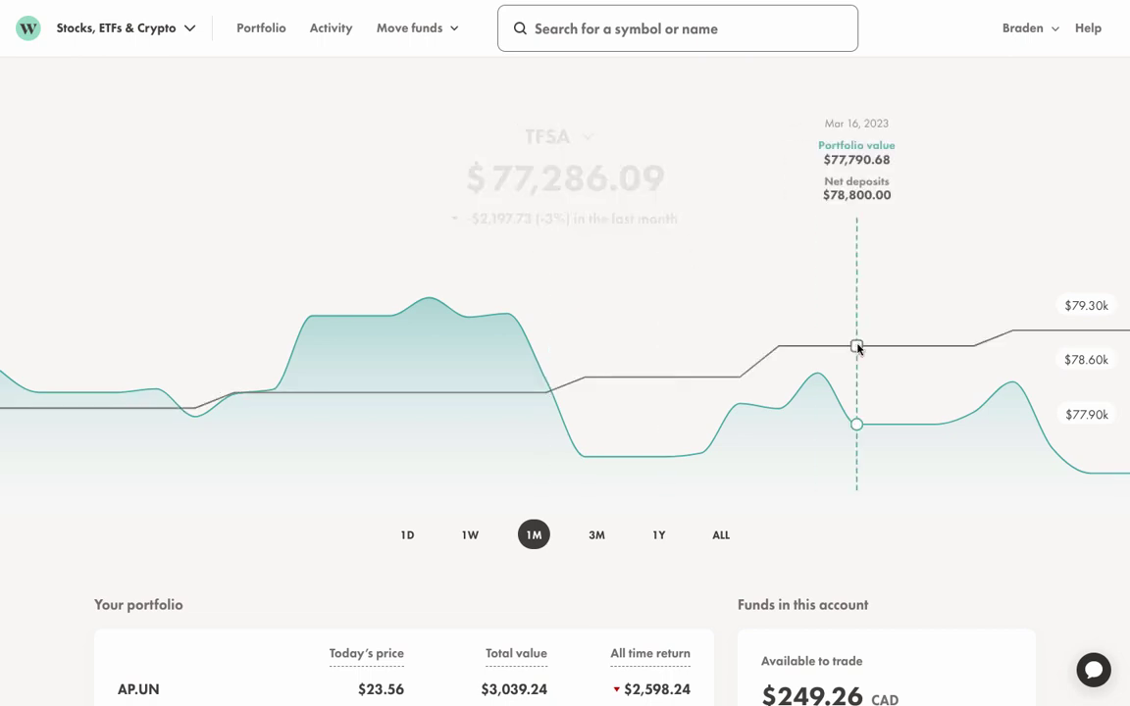
Step: Scroll down the Wealthsimple TFSA account page to the Your portfolio list
mouse_move(890, 274)
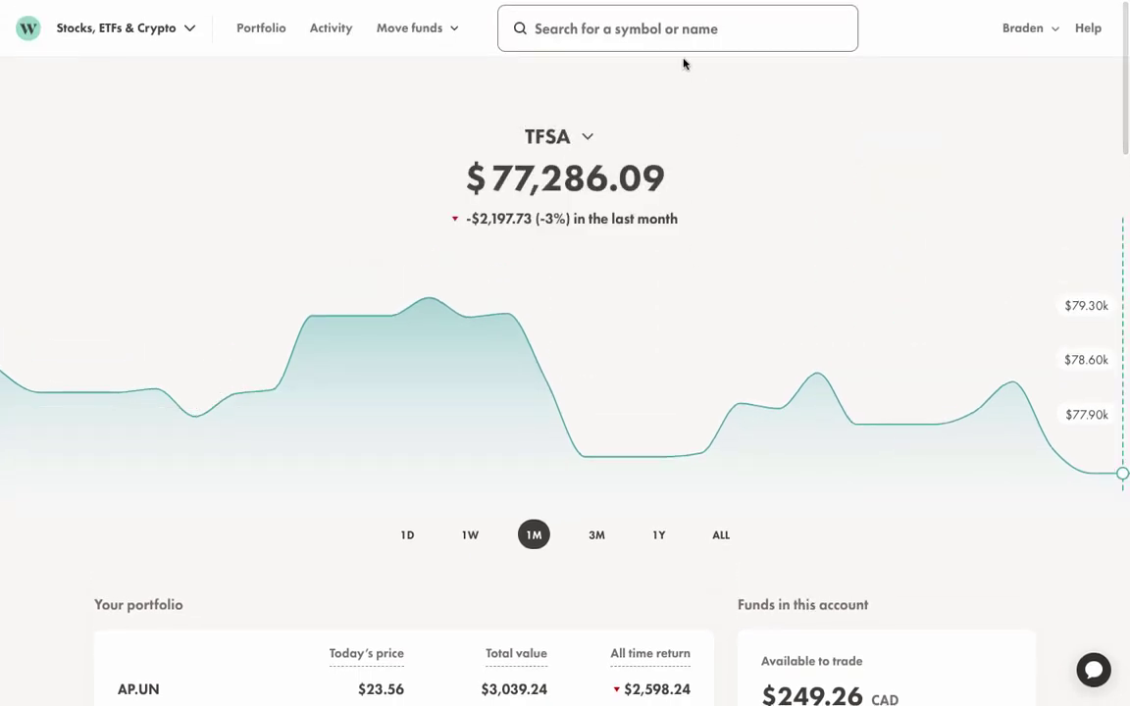
scroll(578, 484, "down", 4)
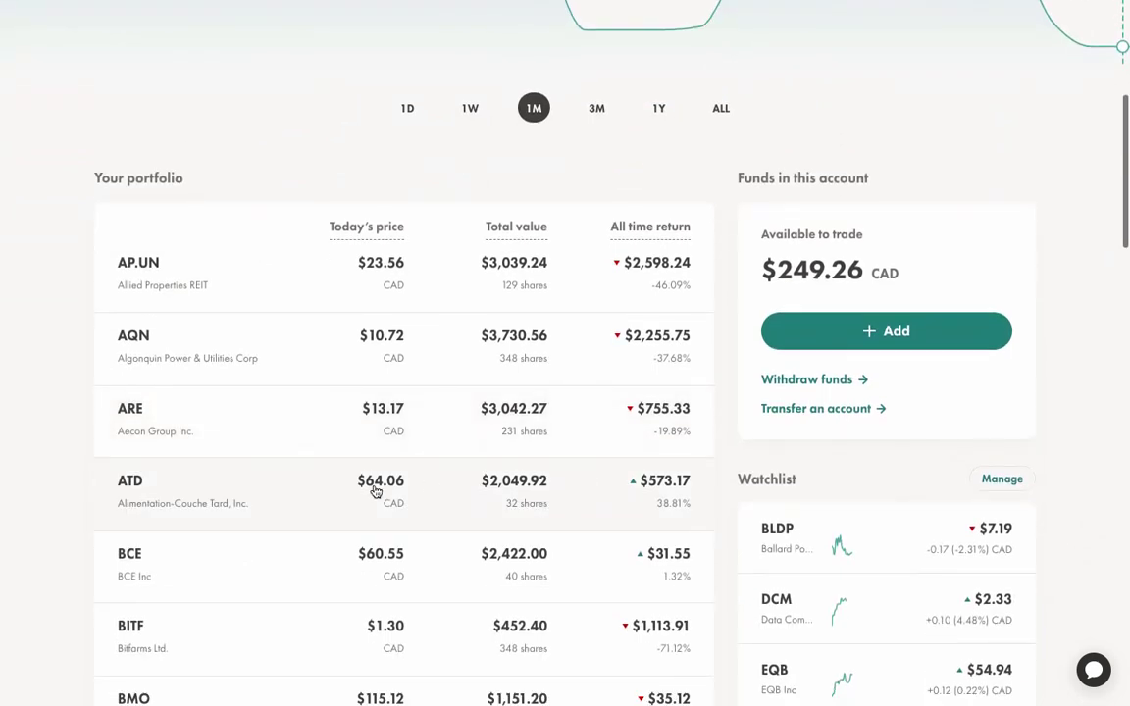
scroll(376, 495, "down", 2)
Step: Open the Bank of Montreal (BMO) stock page from the portfolio and look over its details
left_click(267, 549)
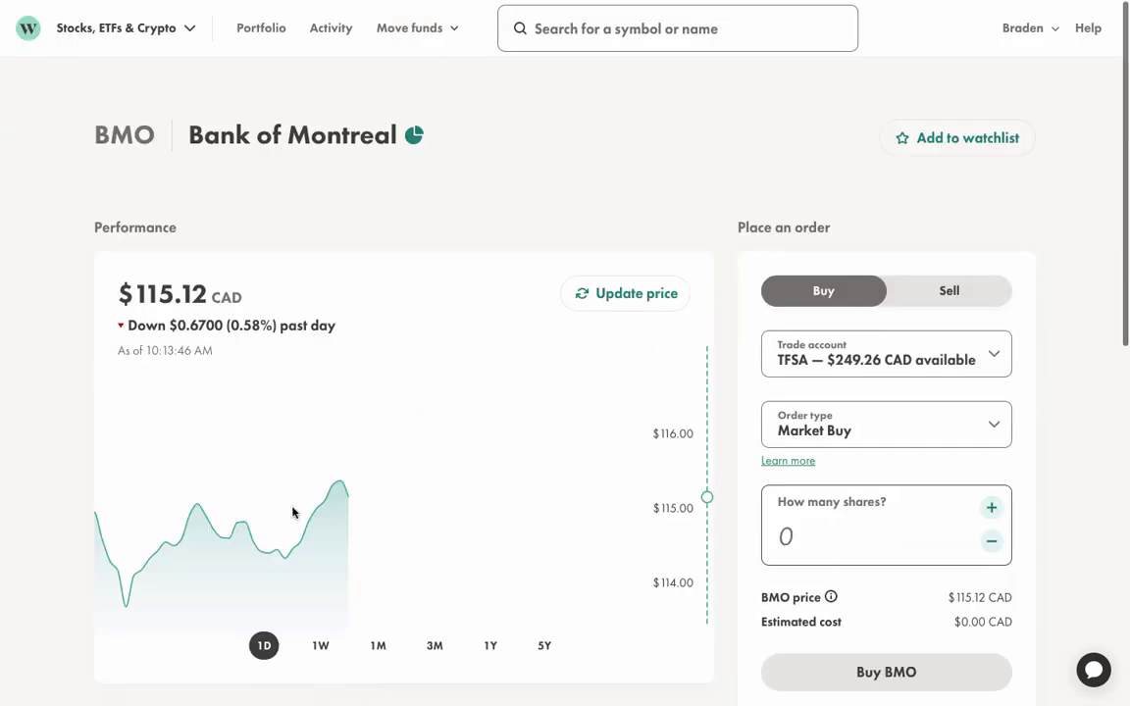
scroll(414, 396, "down", 2)
scroll(414, 396, "up", 1)
scroll(414, 396, "down", 1)
scroll(414, 397, "down", 4)
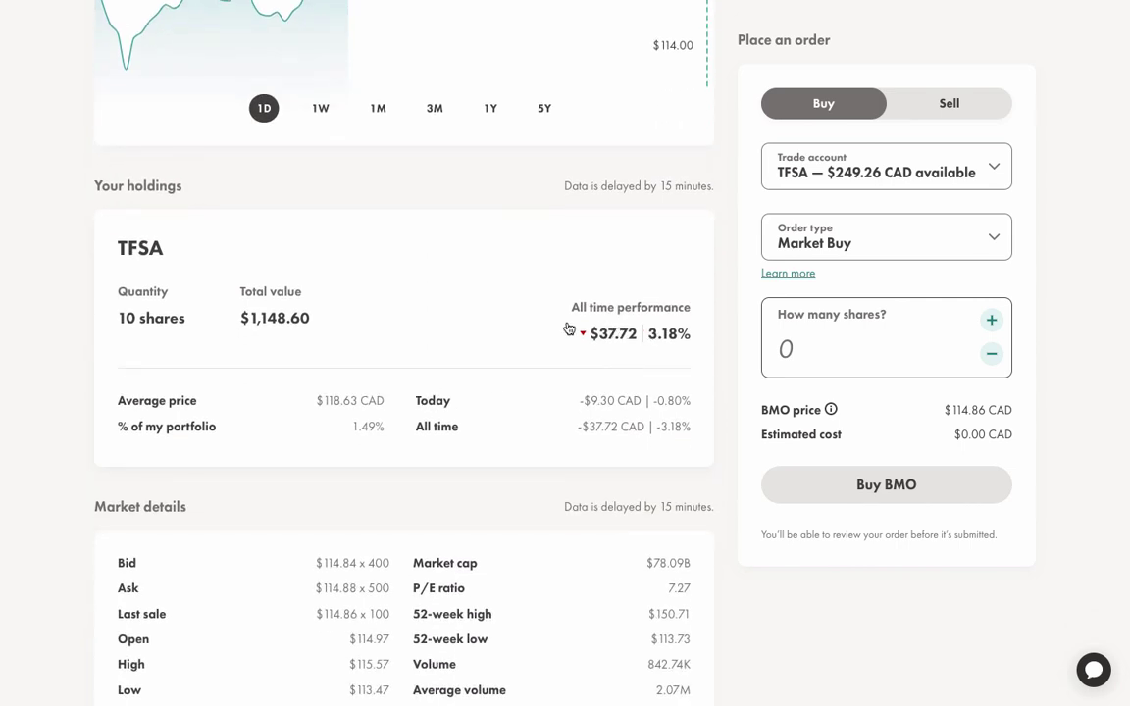
scroll(534, 327, "down", 1)
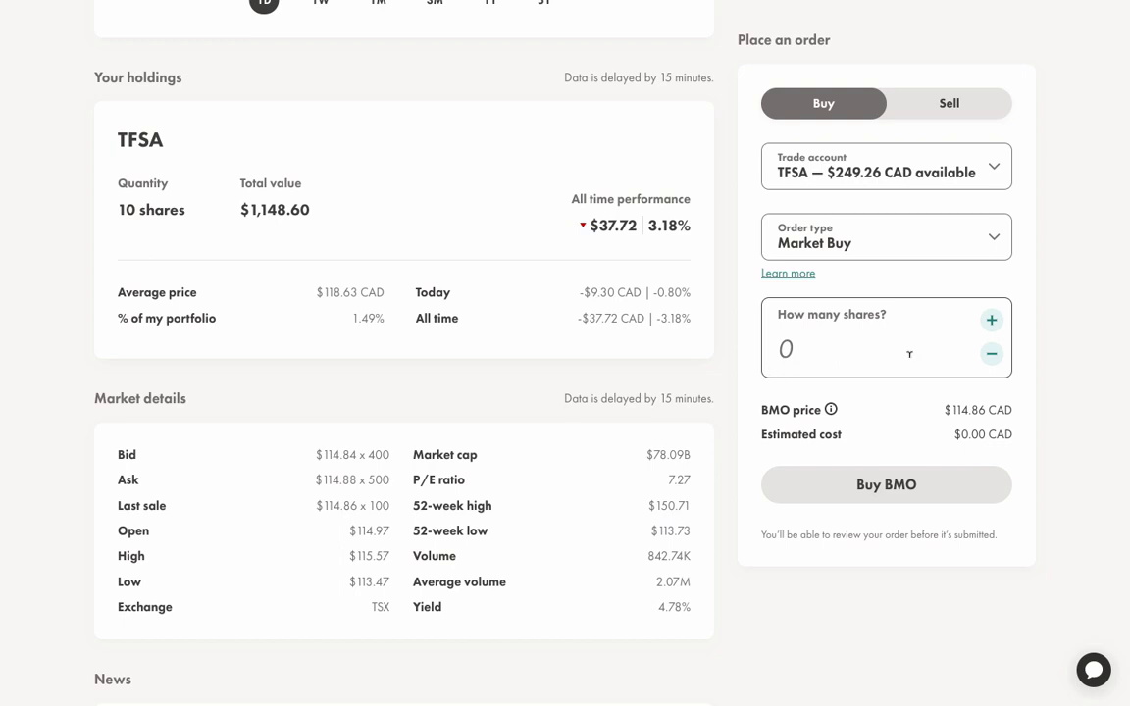
Step: Buy 1 BMO share at market in the TFSA for $114.86 CAD
left_click(991, 319)
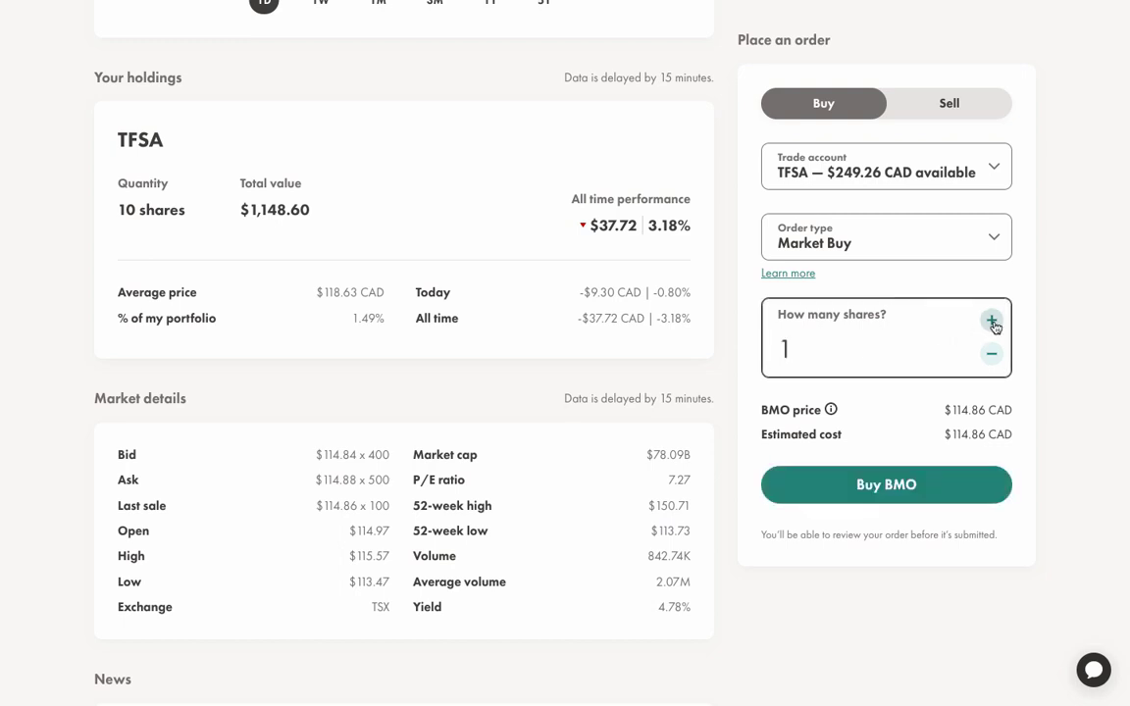
left_click(894, 488)
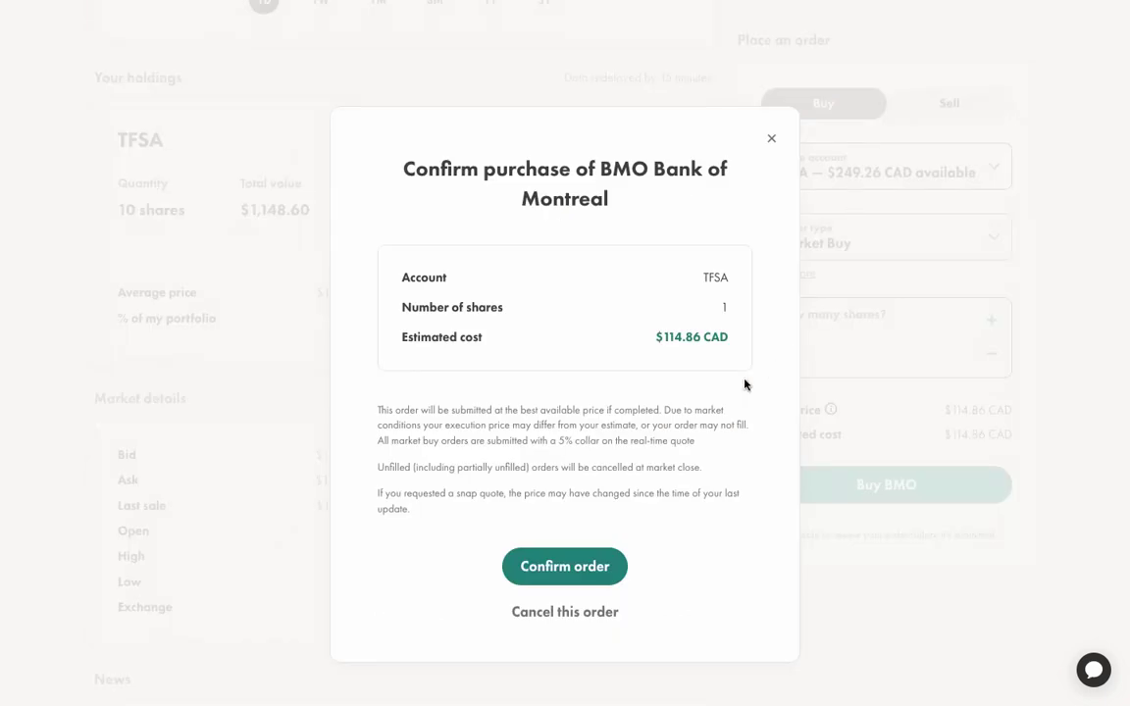
left_click(561, 569)
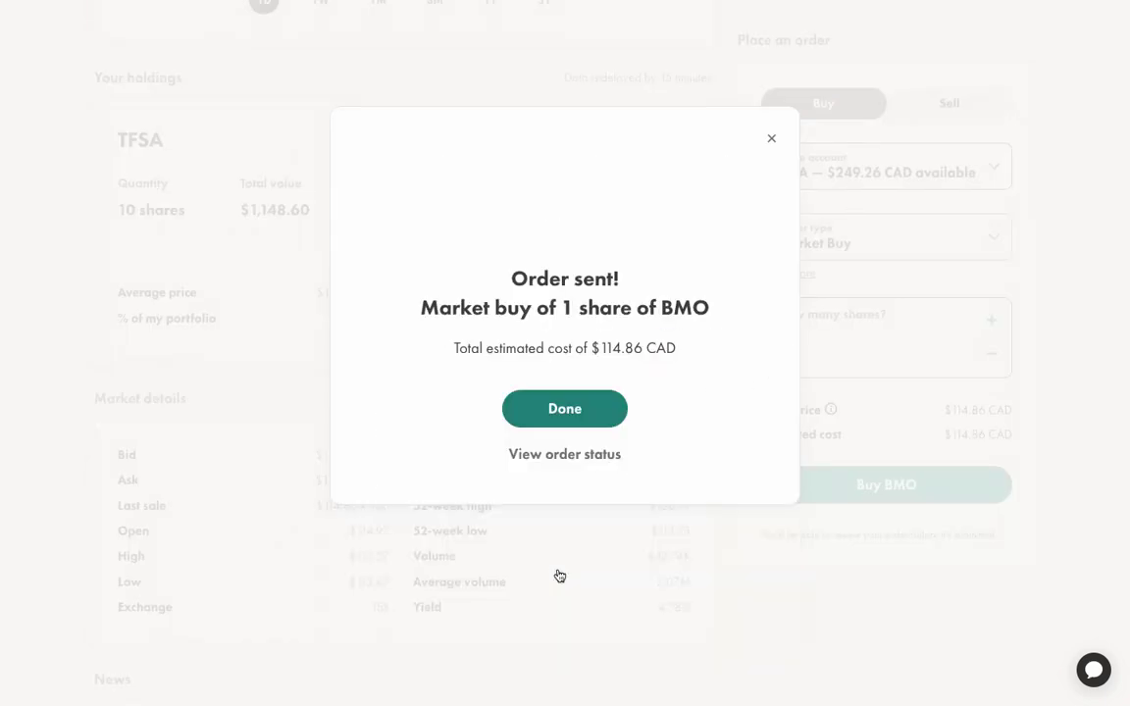
left_click(581, 507)
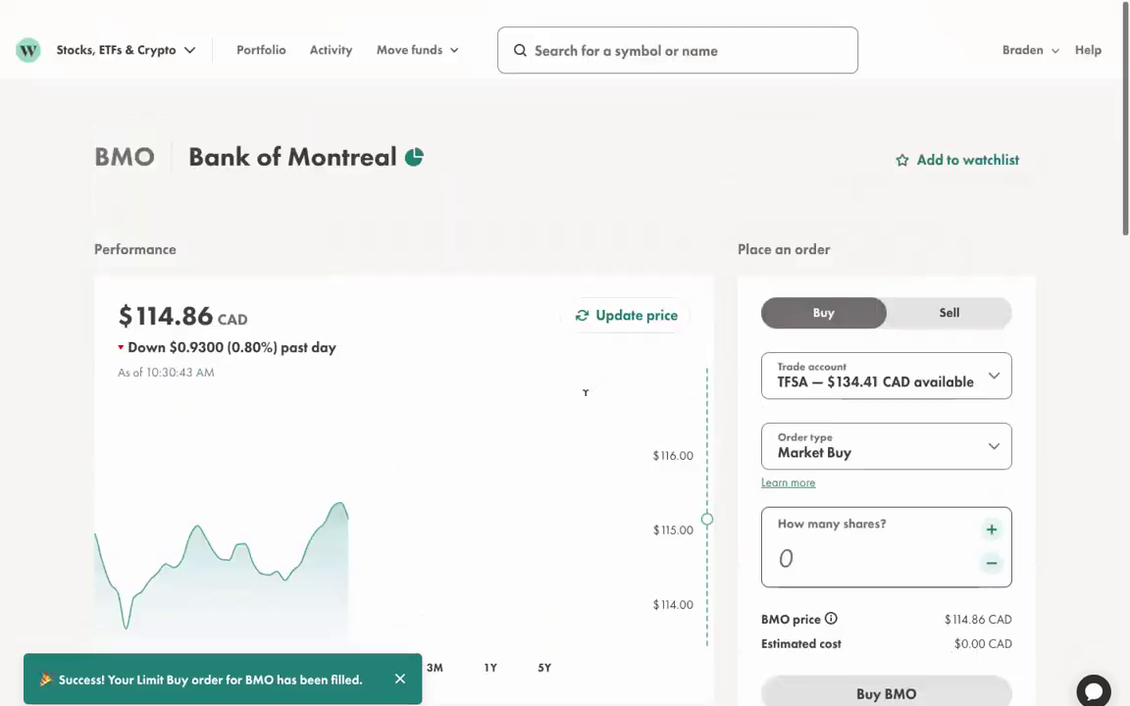
Step: Search 'AP.' and open the AP.UN page, reviewing its 129 TFSA shares and market details
left_click(648, 31)
type("AP.un")
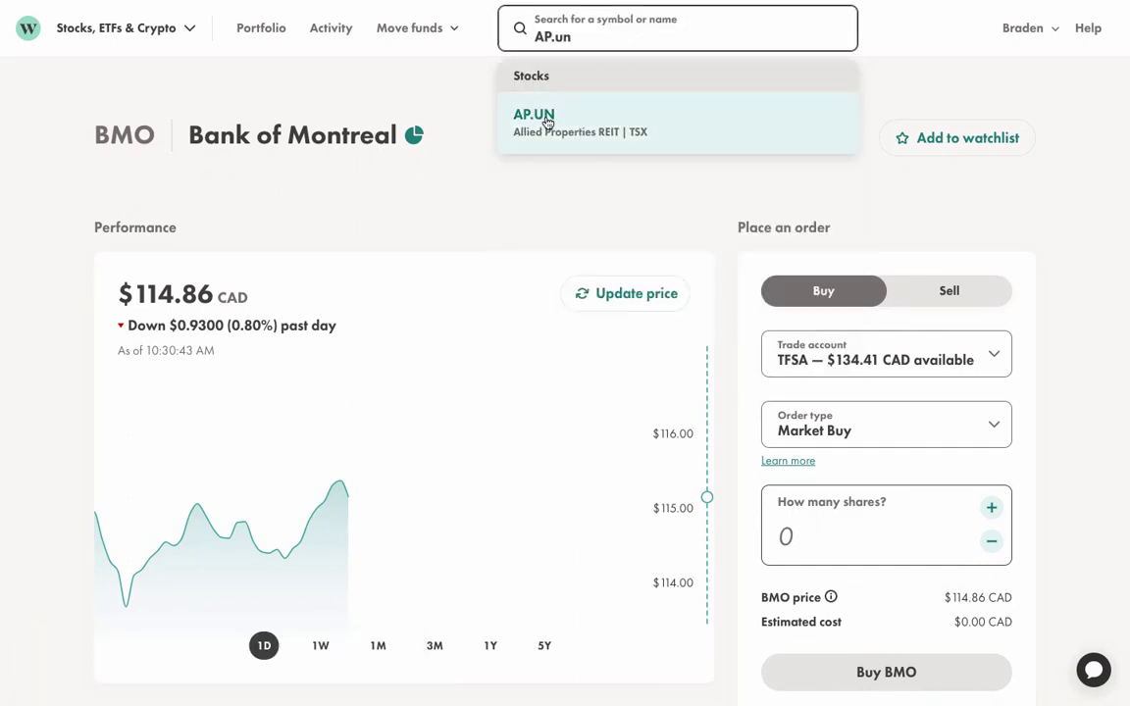
left_click(540, 116)
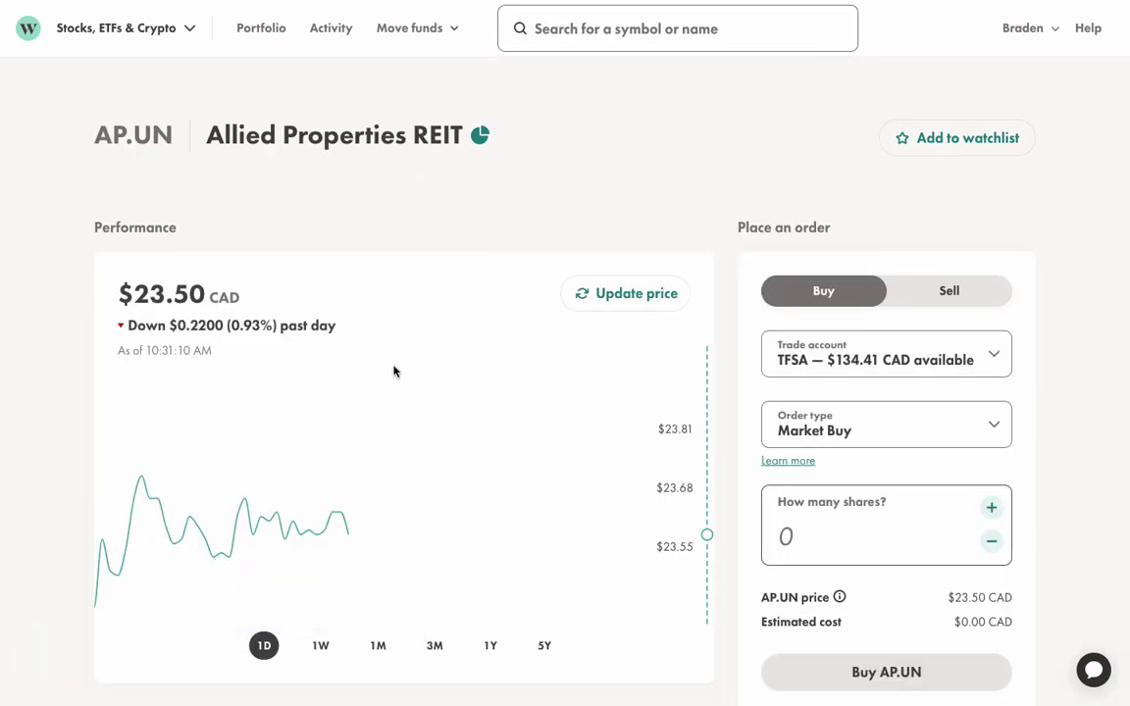
scroll(393, 370, "down", 3)
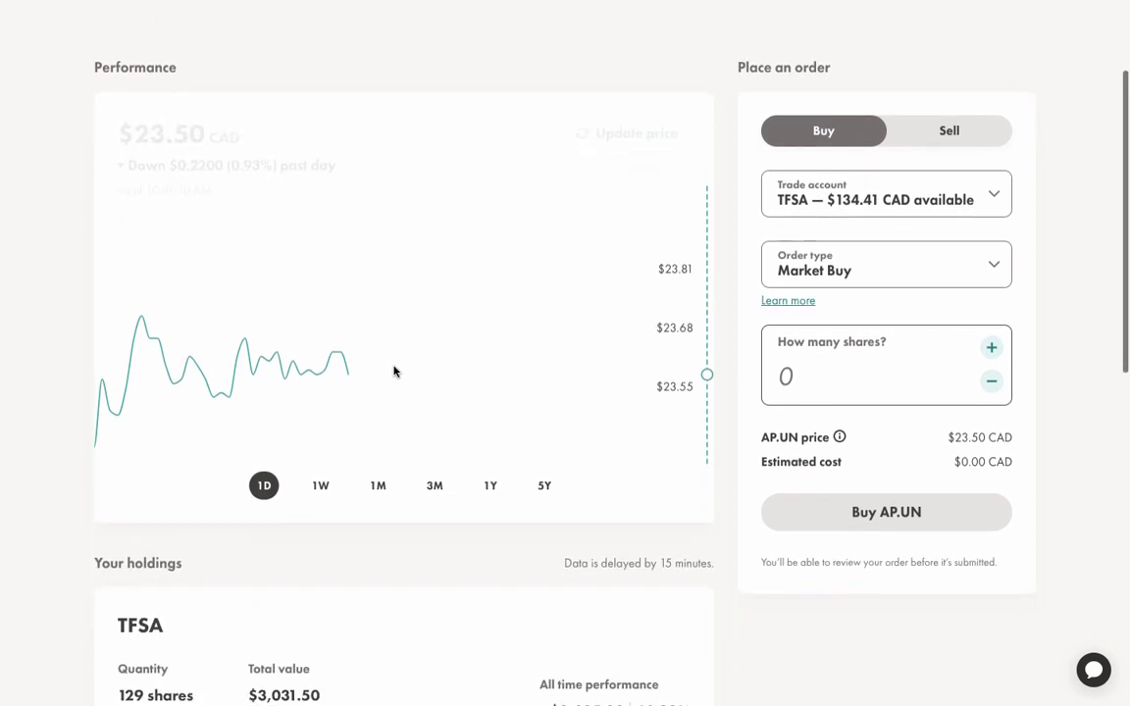
scroll(393, 371, "down", 1)
scroll(393, 371, "up", 3)
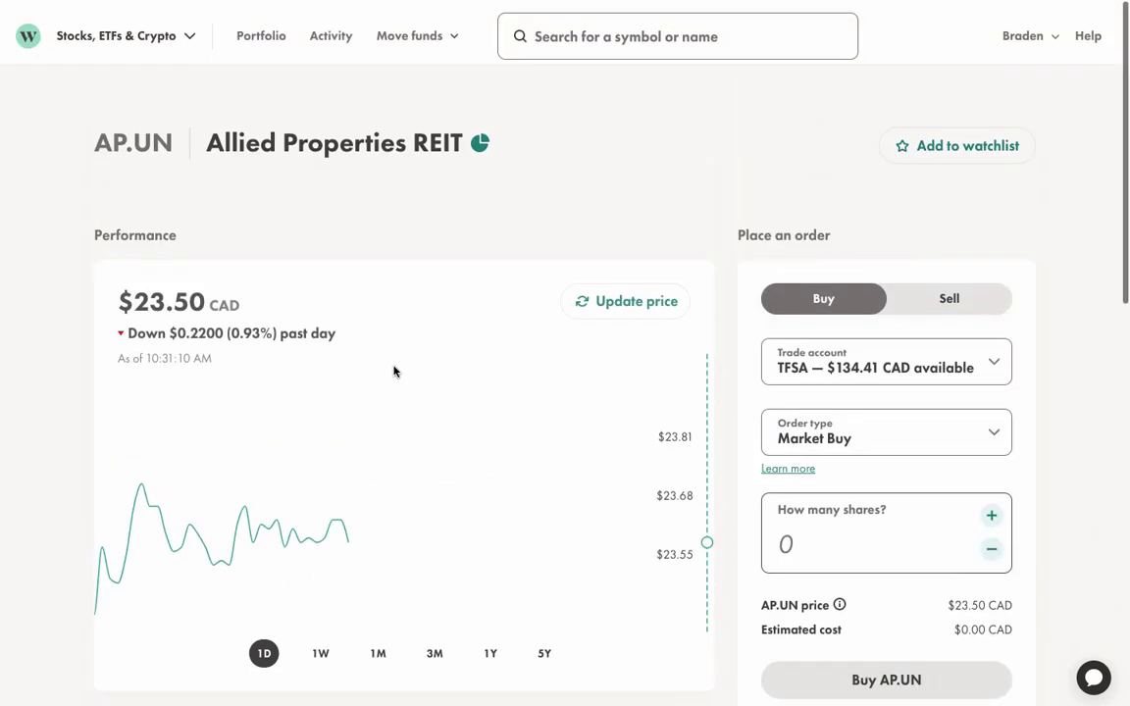
scroll(255, 454, "down", 5)
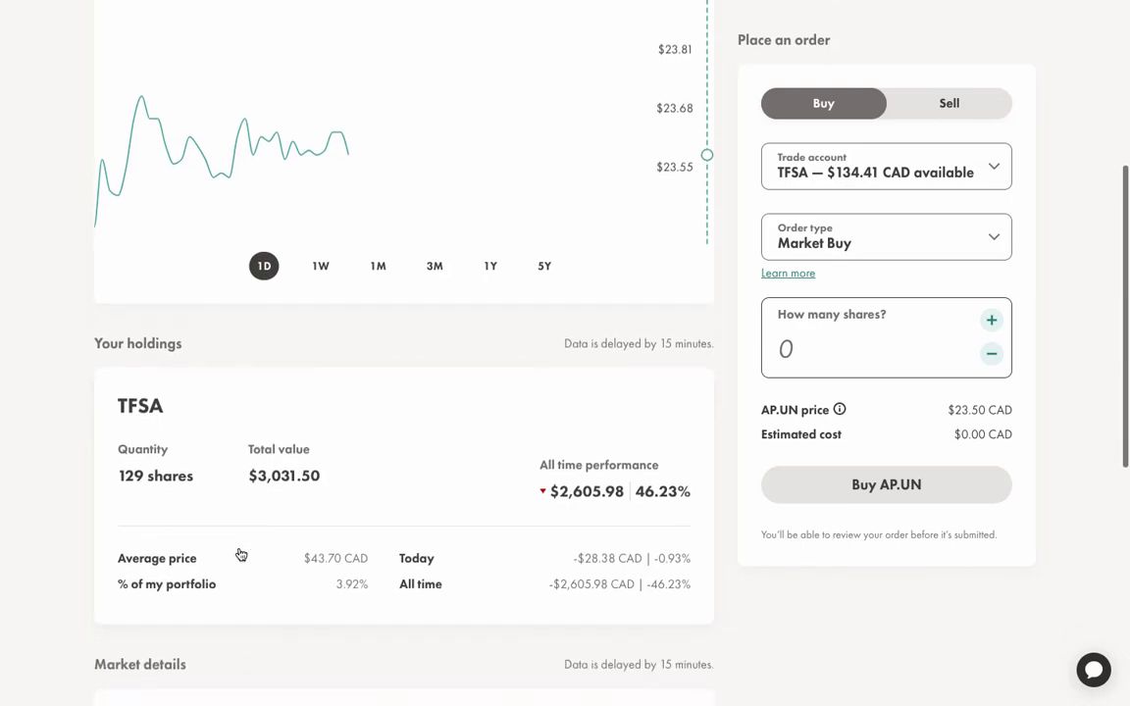
scroll(250, 547, "down", 2)
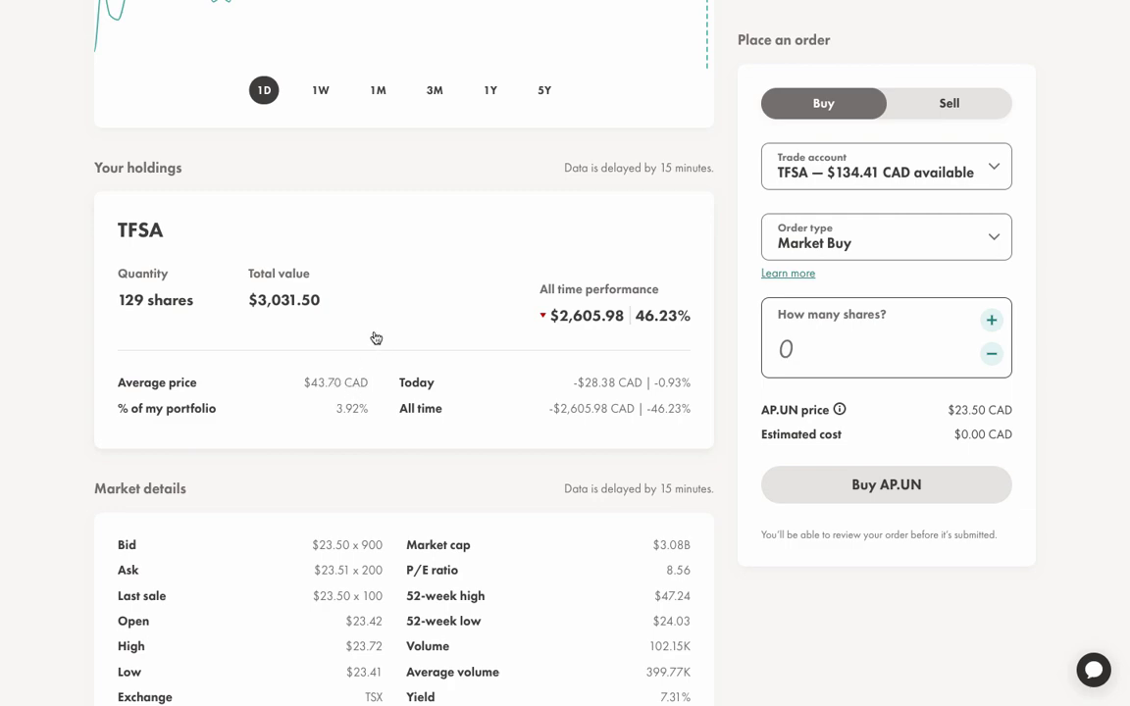
scroll(374, 338, "up", 6)
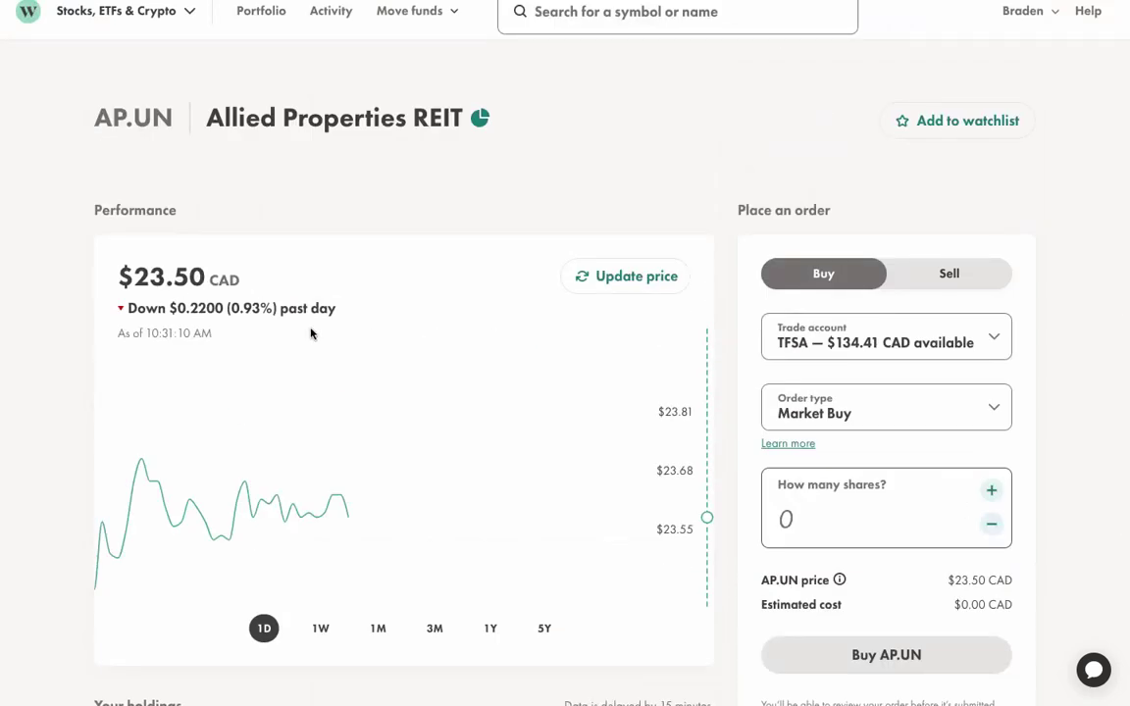
scroll(310, 333, "down", 1)
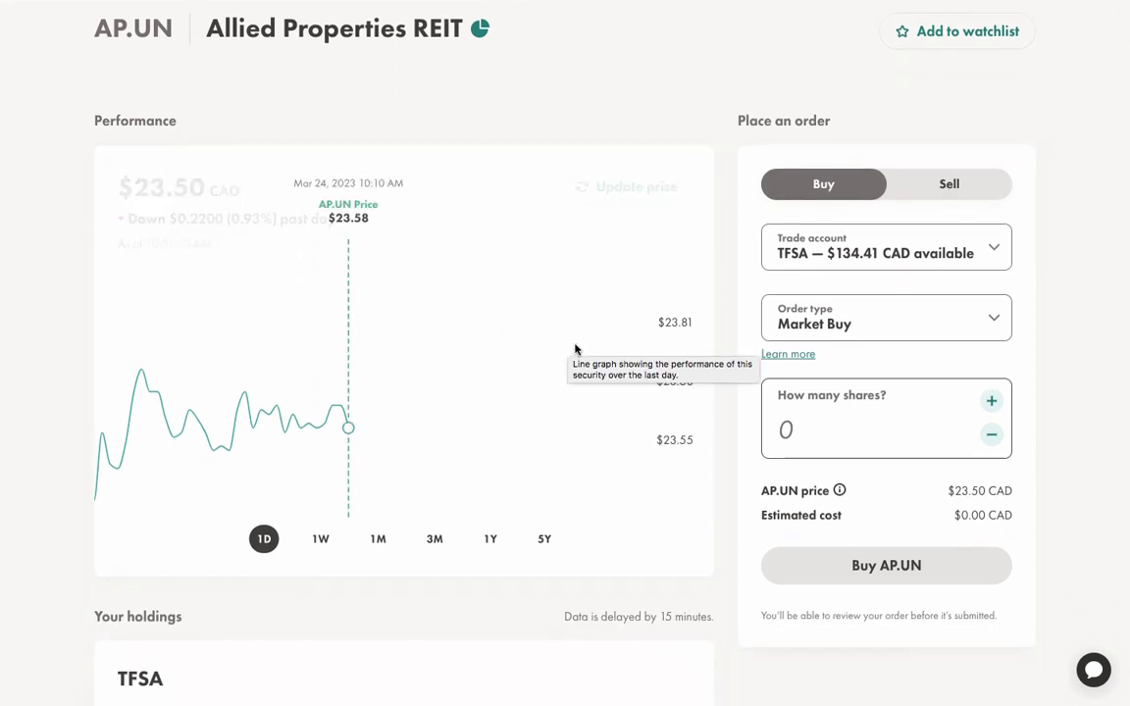
Step: Buy 4 AP.UN shares at market in the TFSA for about $94.00 CAD
double_click(992, 402)
left_click(992, 402)
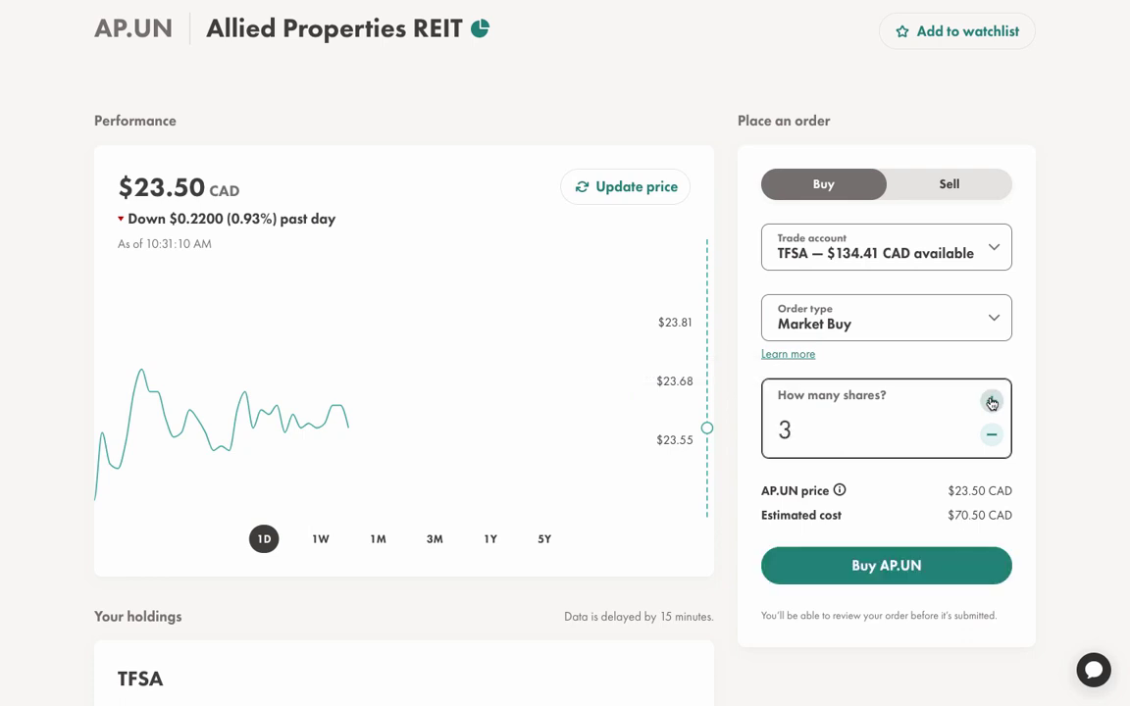
left_click(991, 402)
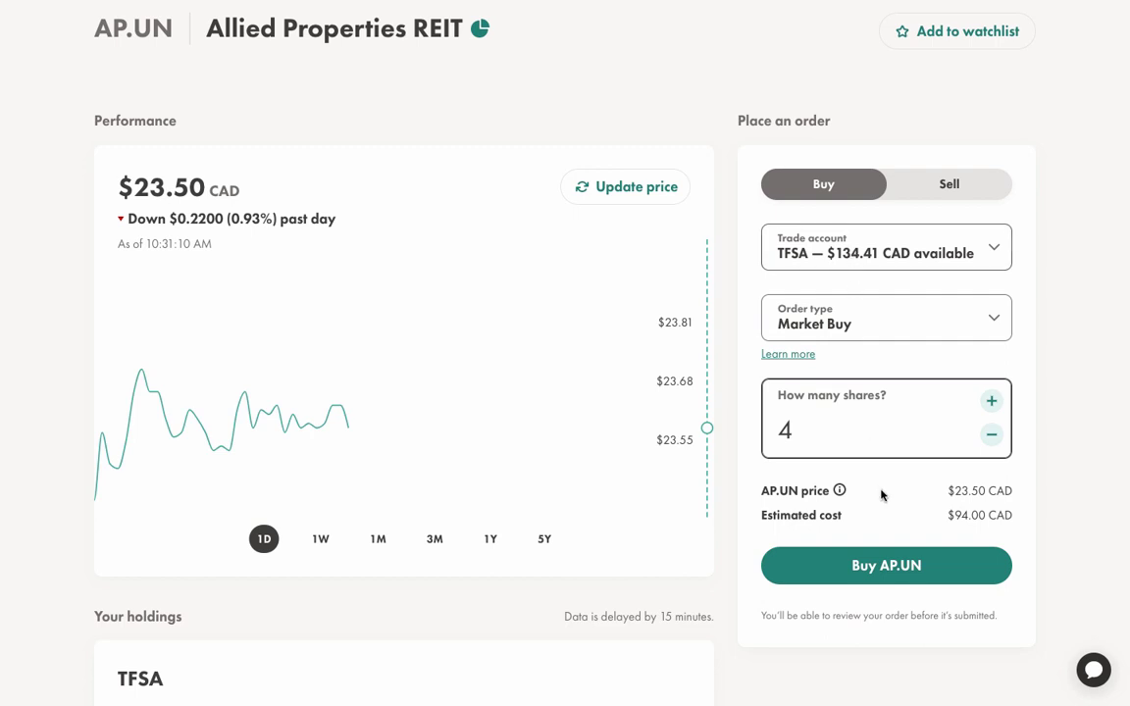
left_click(892, 571)
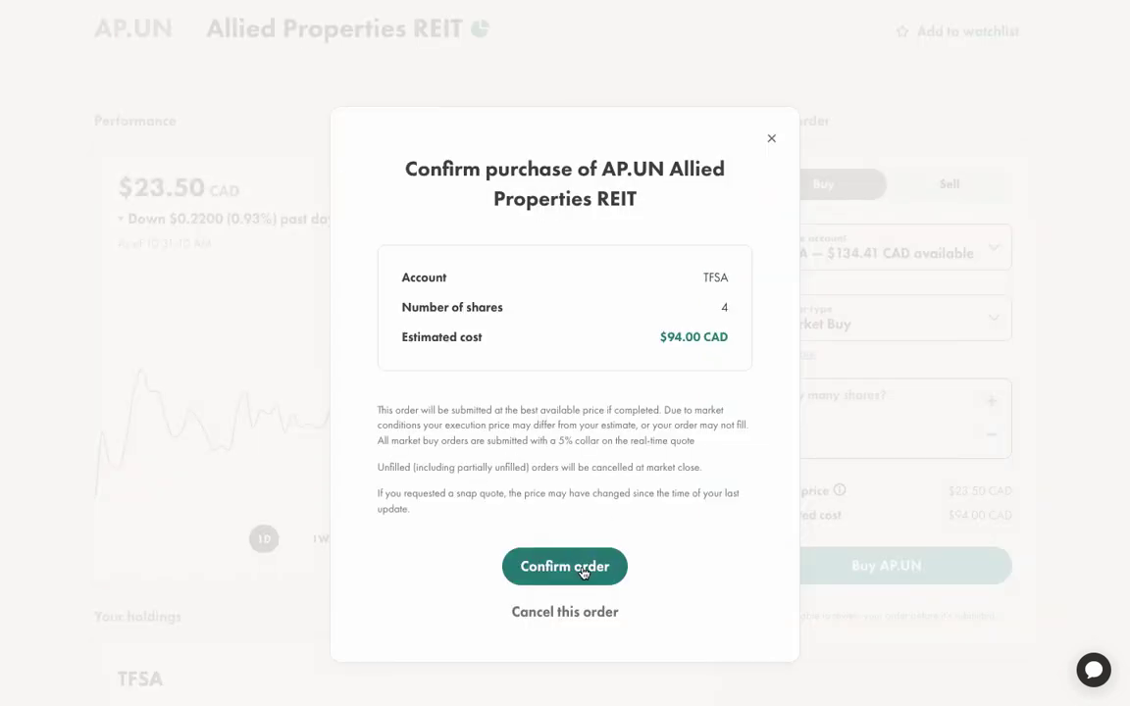
left_click(580, 568)
left_click(524, 508)
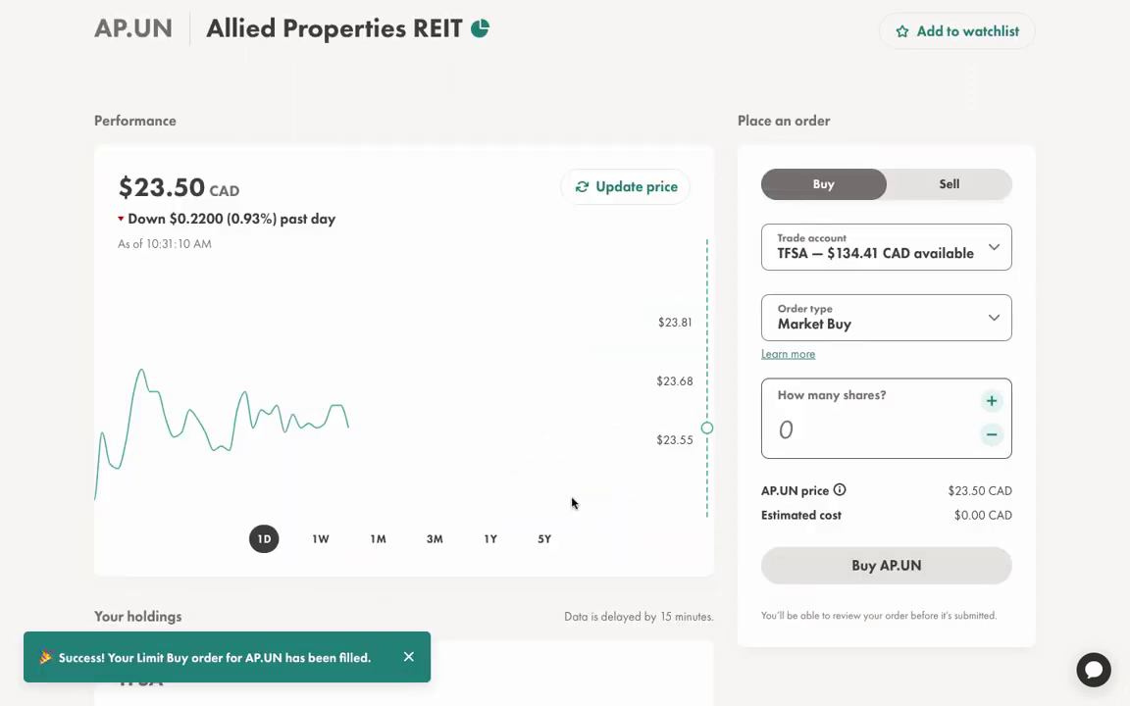
scroll(521, 474, "down", 1)
Step: Switch the AP.UN price chart to the 5Y range to view its five-year history
left_click(545, 416)
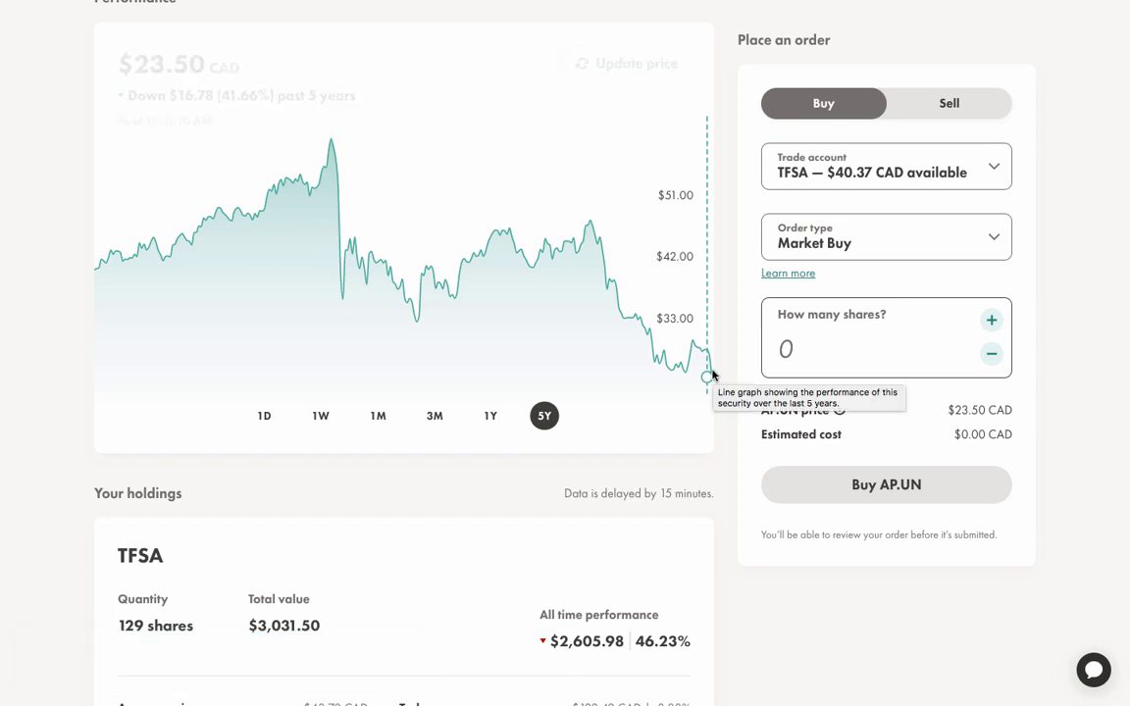
scroll(598, 343, "up", 1)
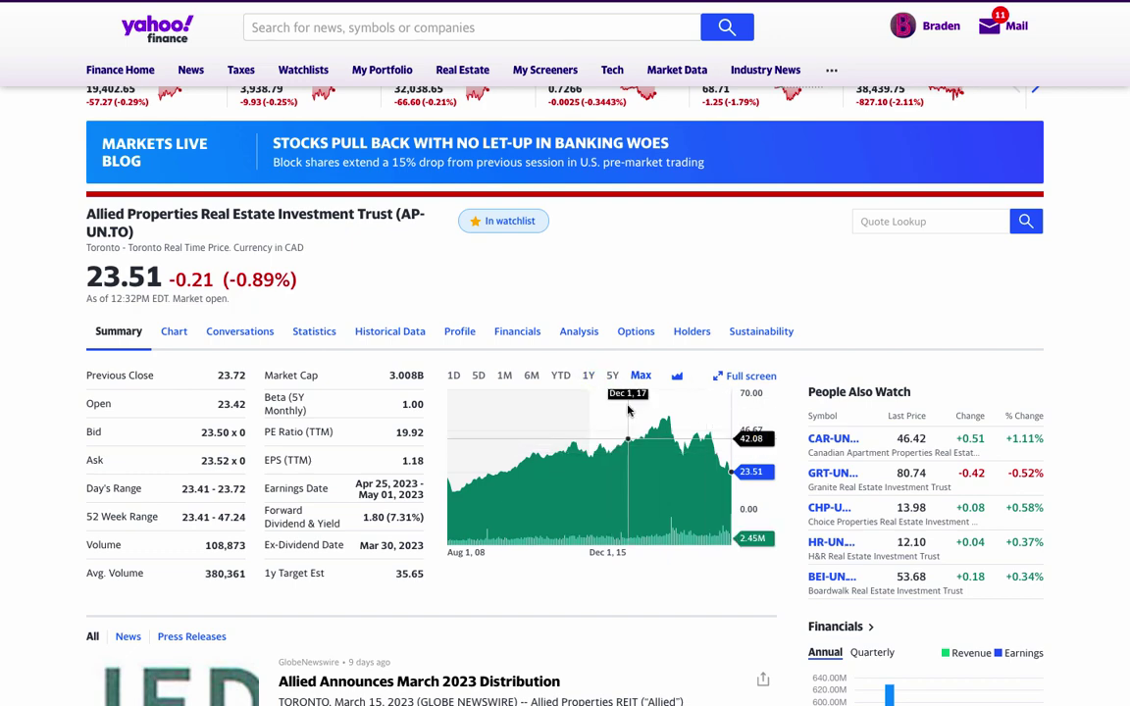
scroll(628, 410, "down", 1)
scroll(628, 410, "down", 5)
scroll(878, 436, "down", 2)
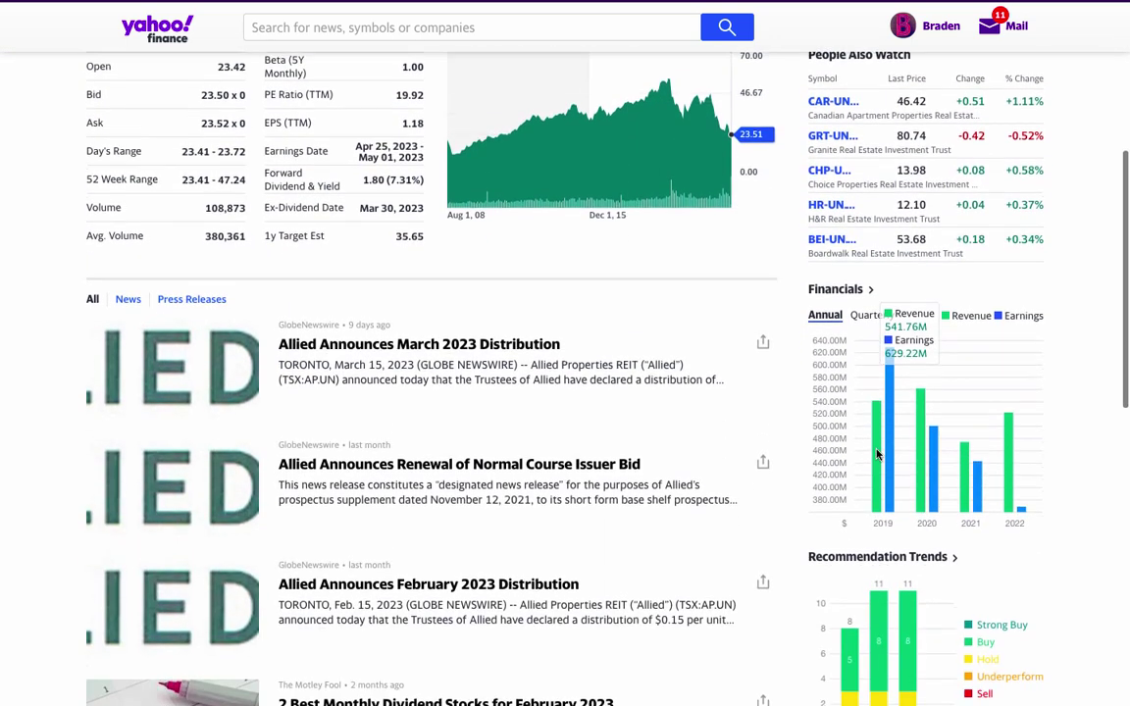
left_click(870, 315)
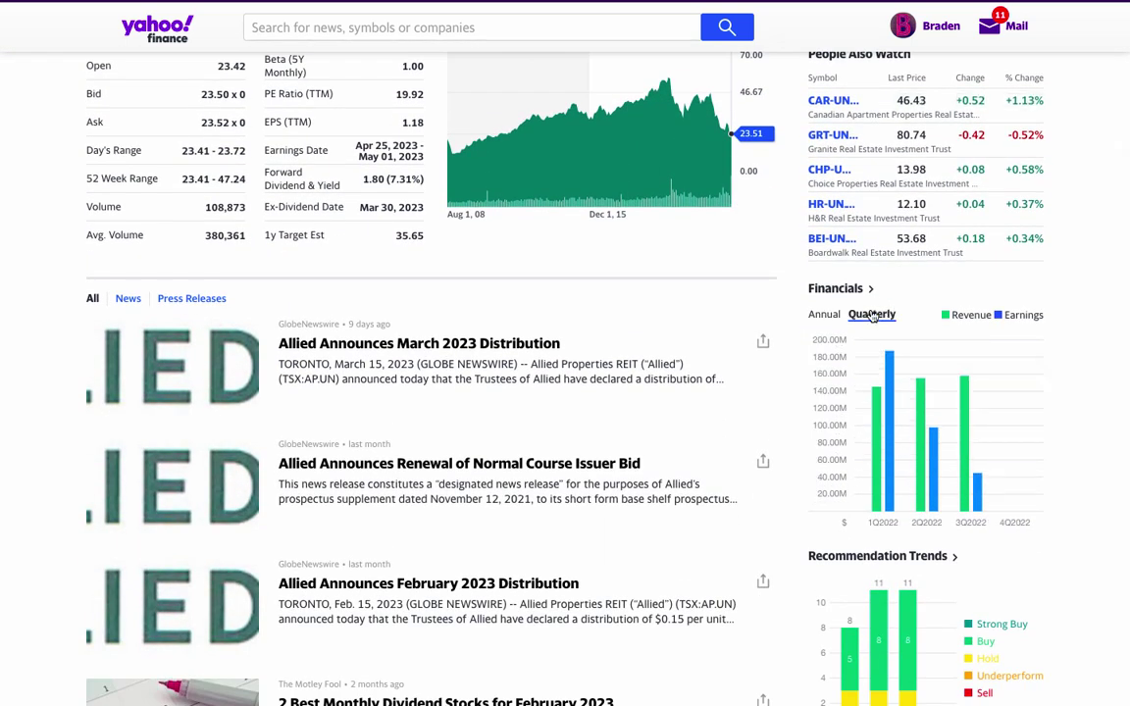
left_click(835, 314)
scroll(828, 318, "down", 4)
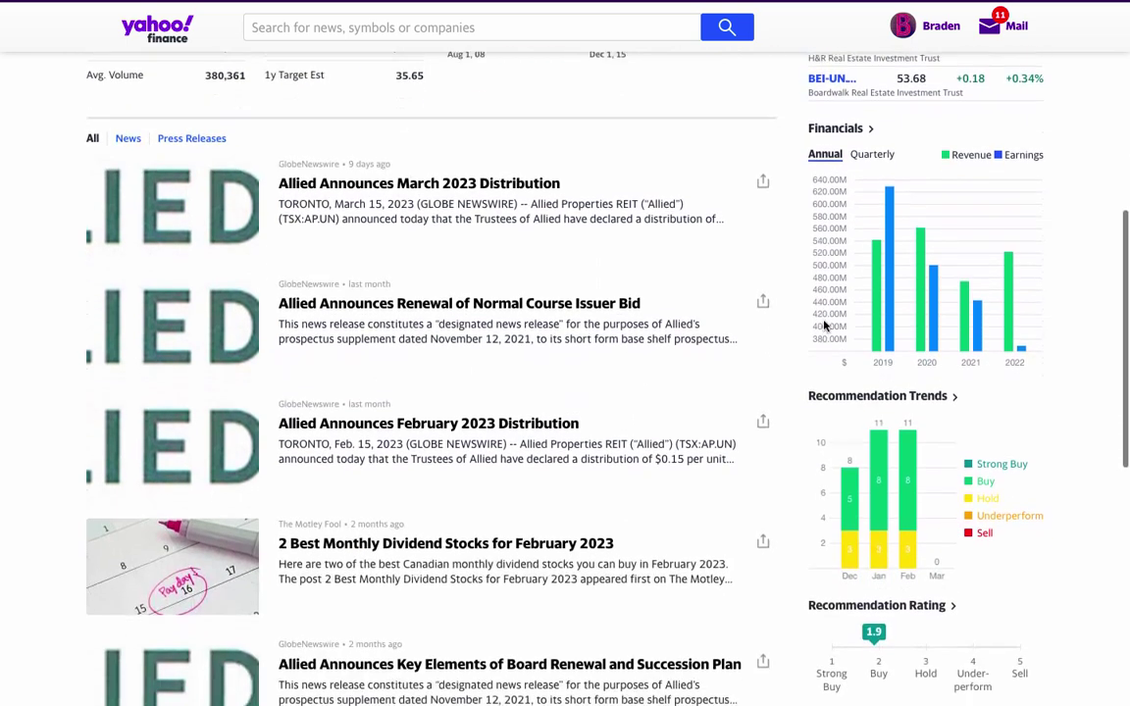
scroll(927, 475, "up", 7)
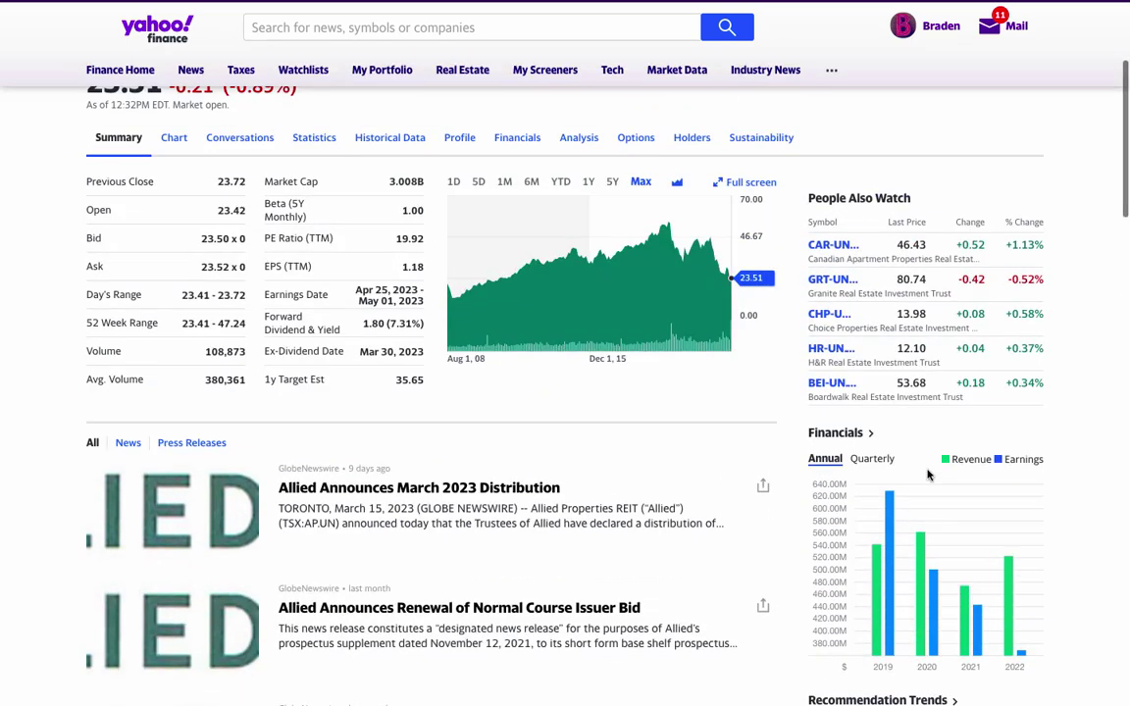
left_click(174, 139)
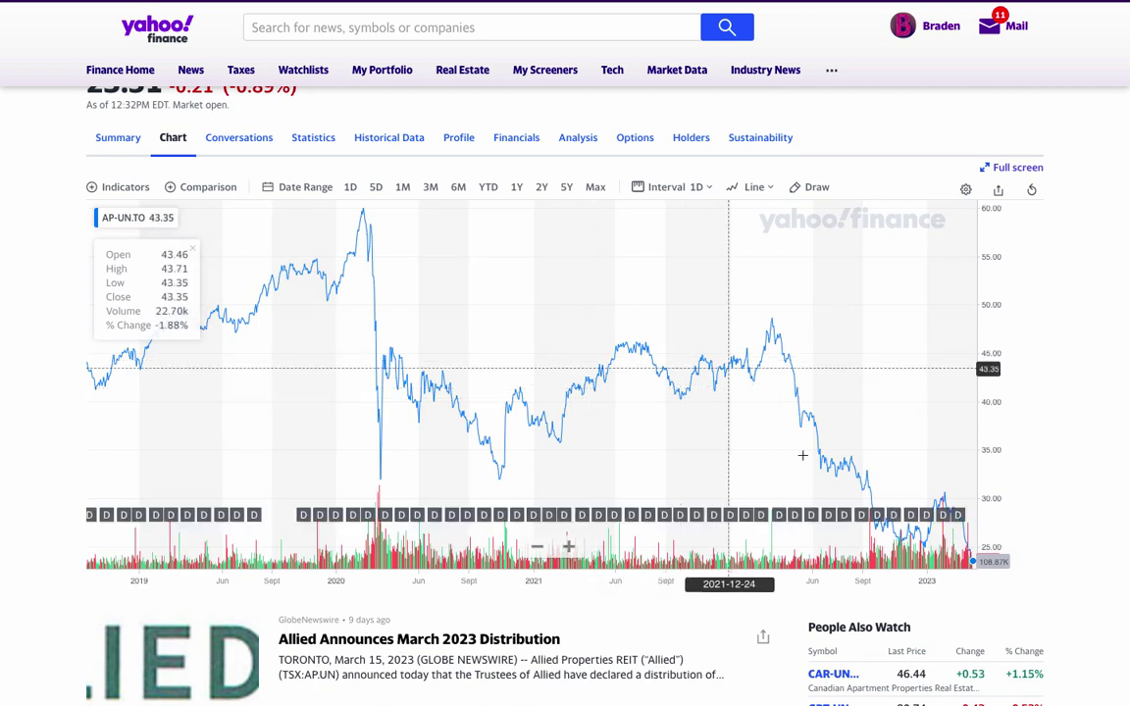
mouse_move(937, 517)
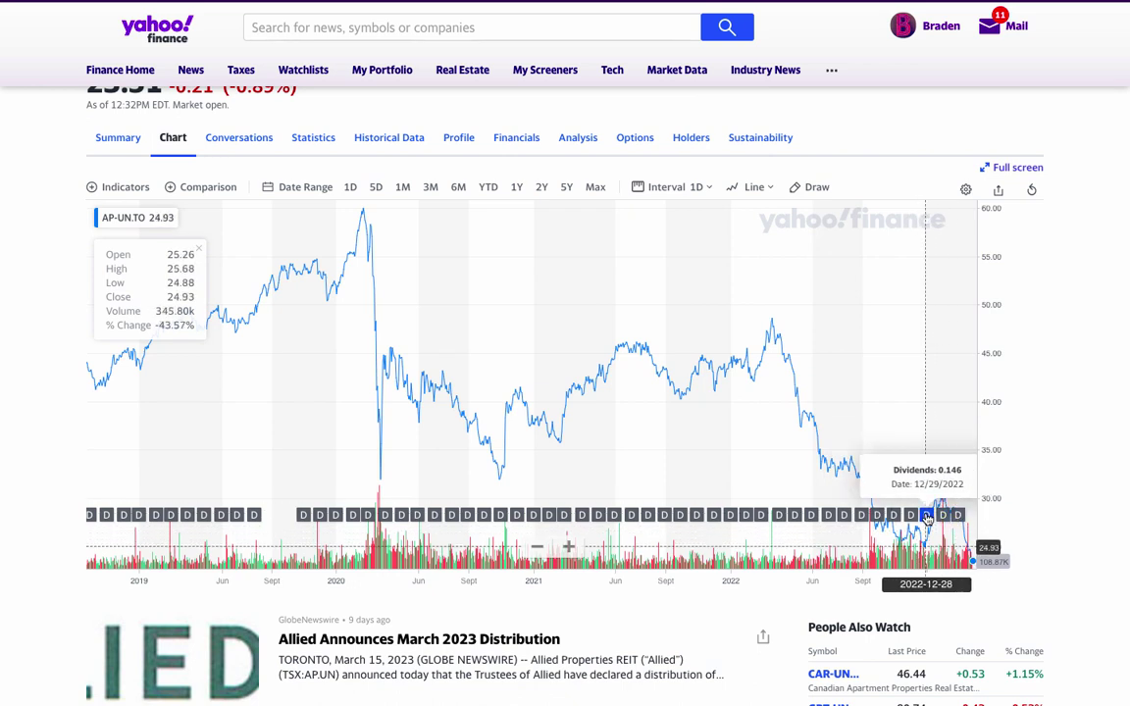
scroll(961, 519, "right", 3)
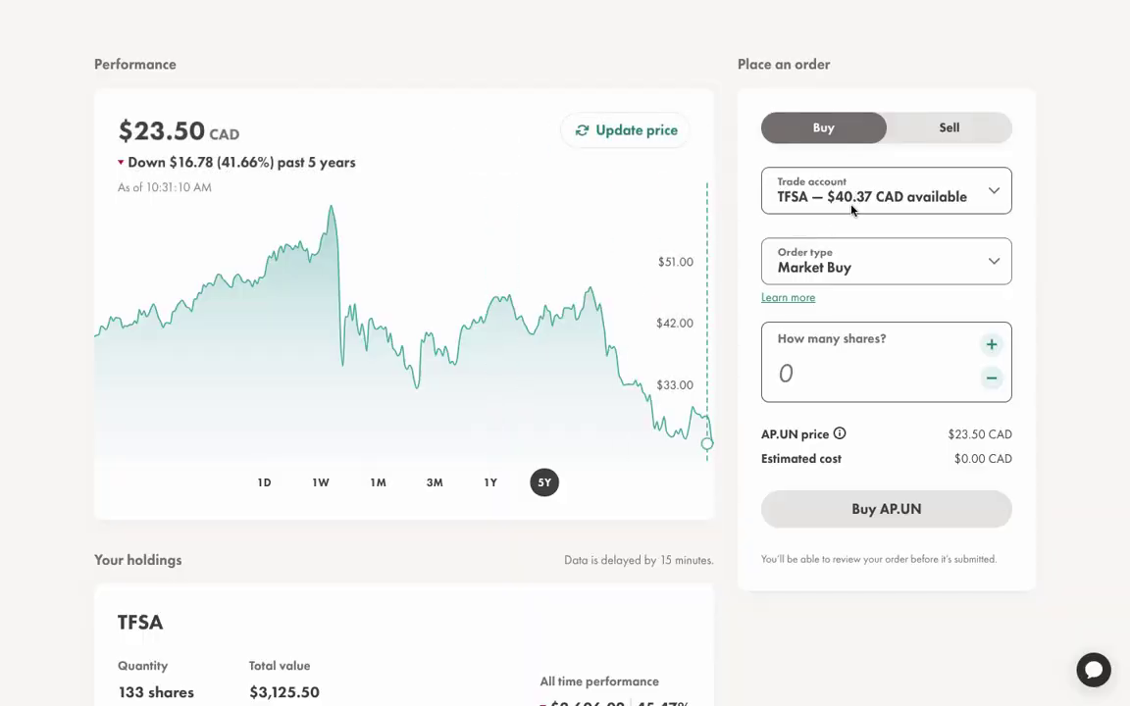
Step: Scroll up the AP.UN stock page to its header
scroll(602, 305, "up", 3)
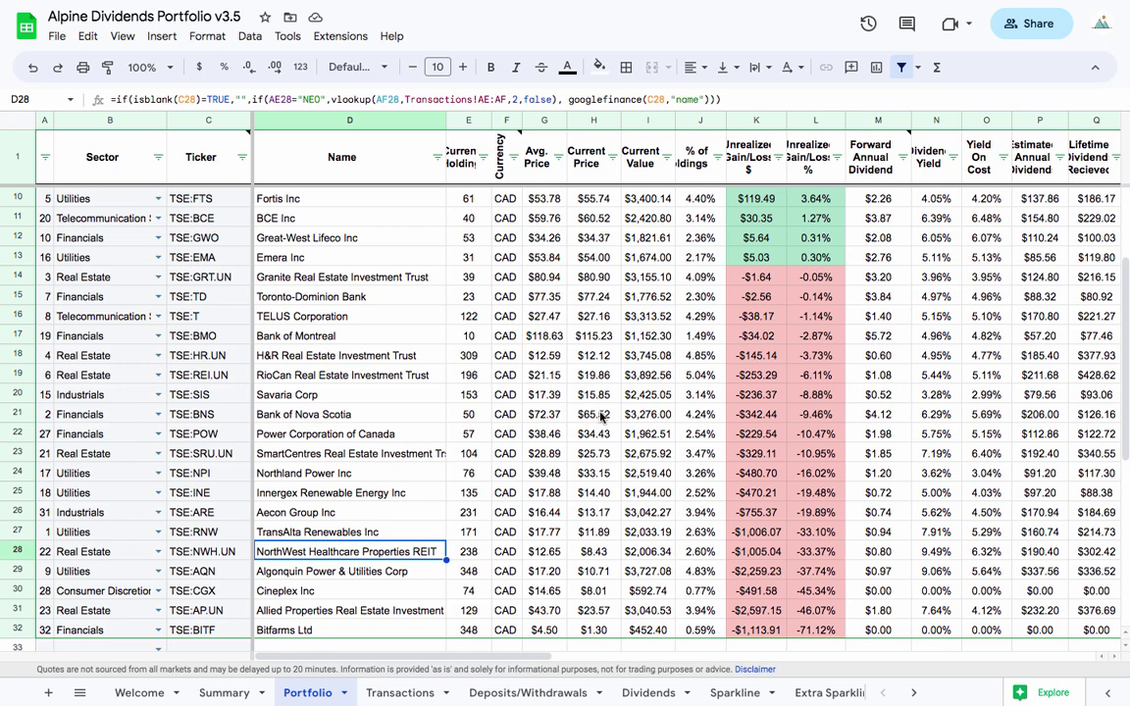
Step: Check the TransAlta Renewables row's 2.63% share of holdings in the Portfolio sheet
left_click(307, 535)
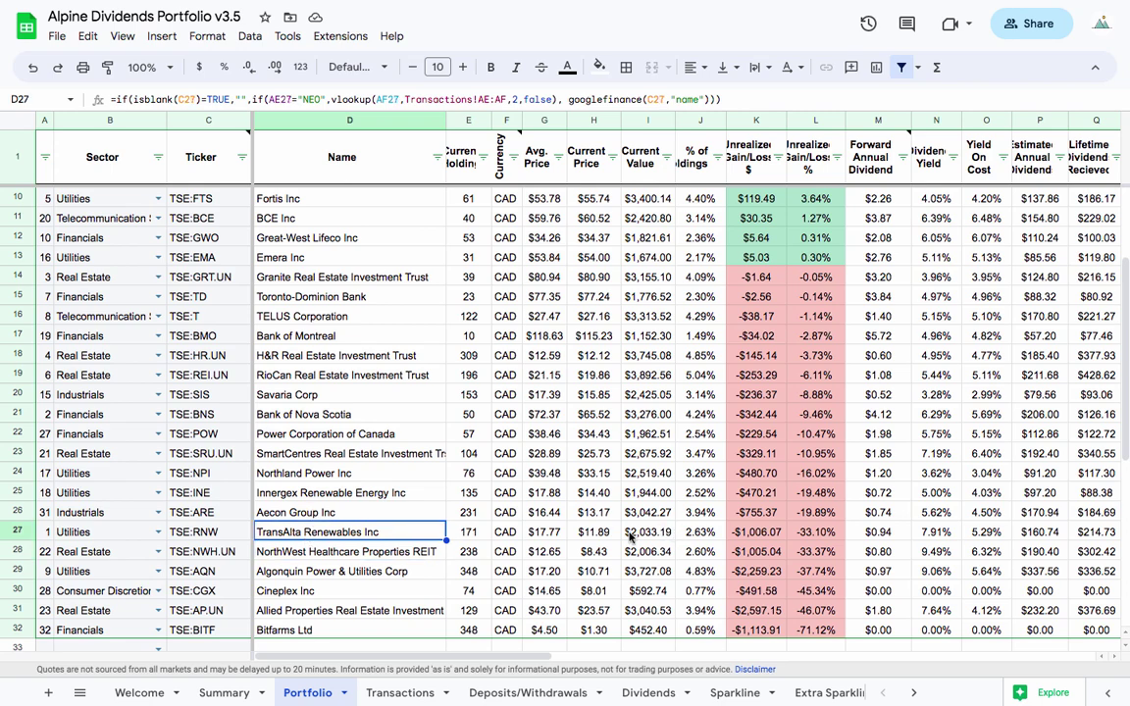
left_click(705, 533)
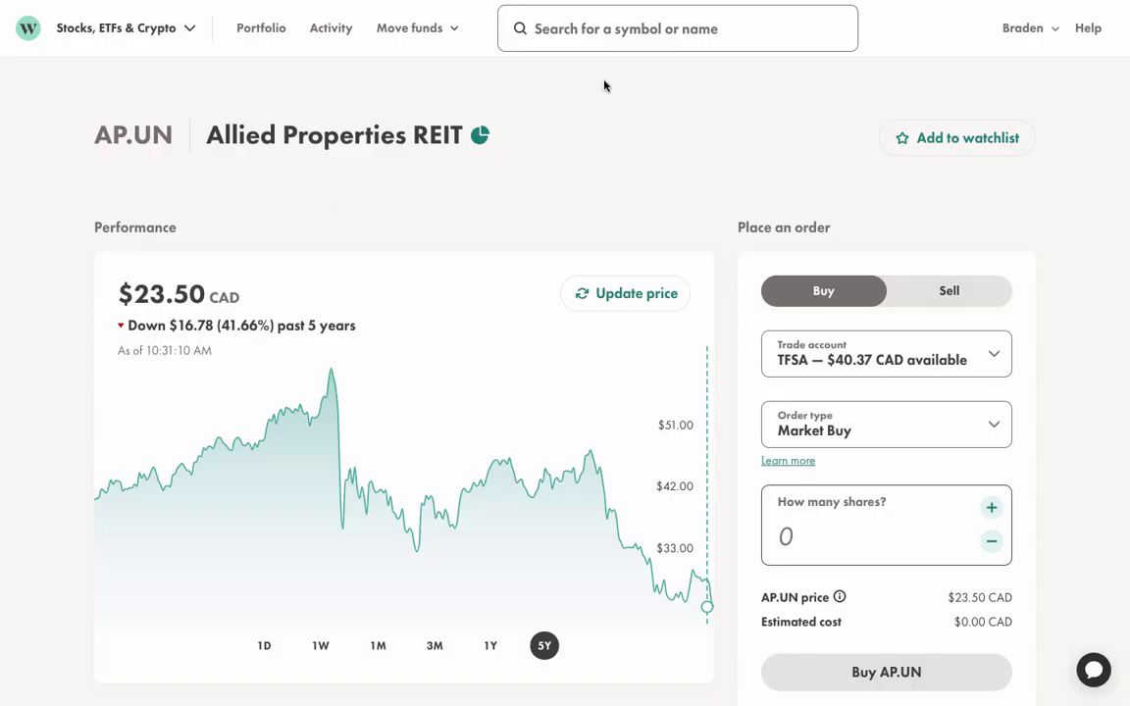
Step: Search for RNW and open the TransAlta Renewables stock page
left_click(590, 40)
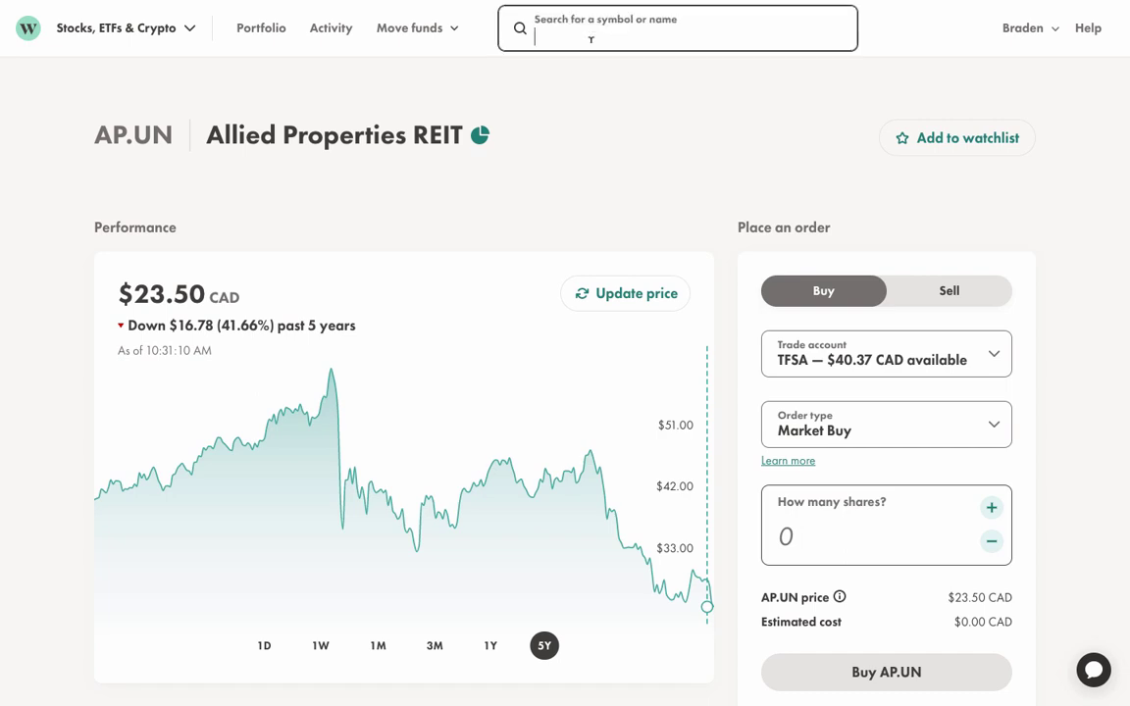
type("RNW")
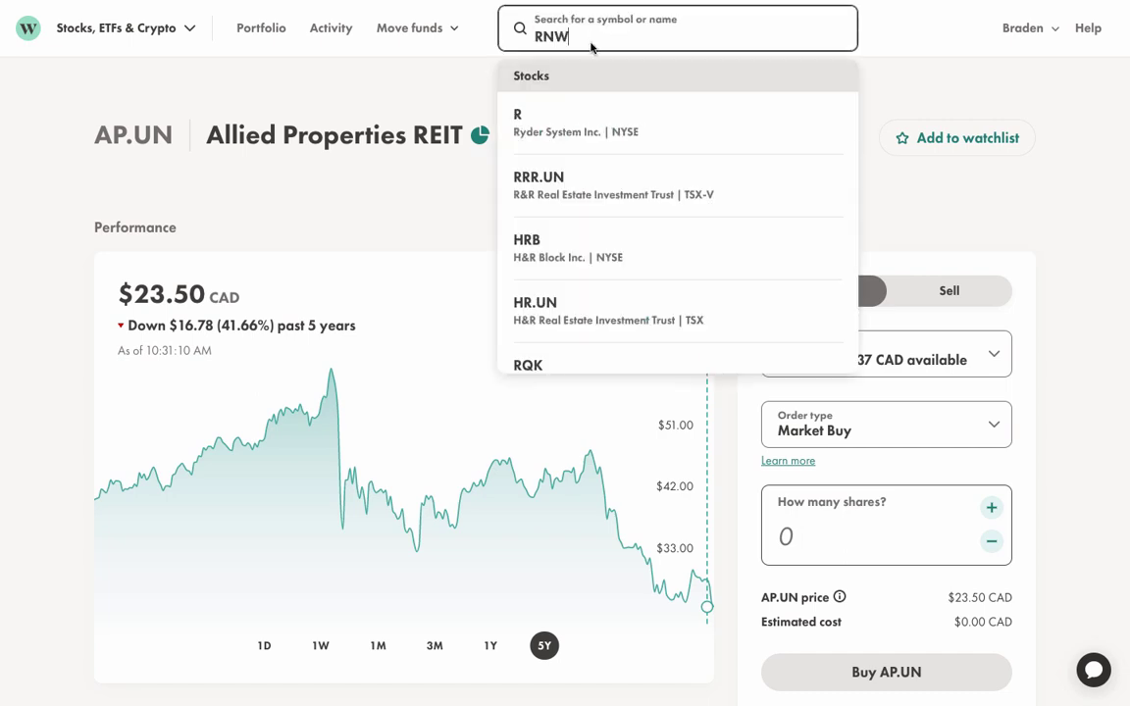
left_click(584, 118)
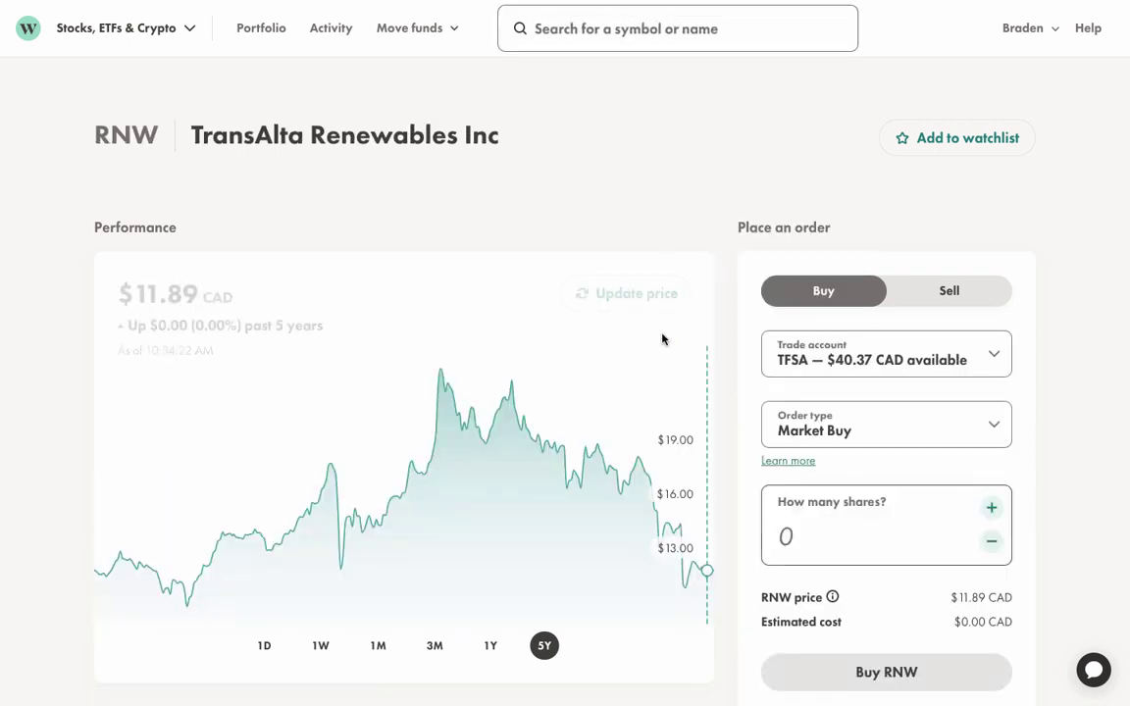
scroll(706, 299, "down", 1)
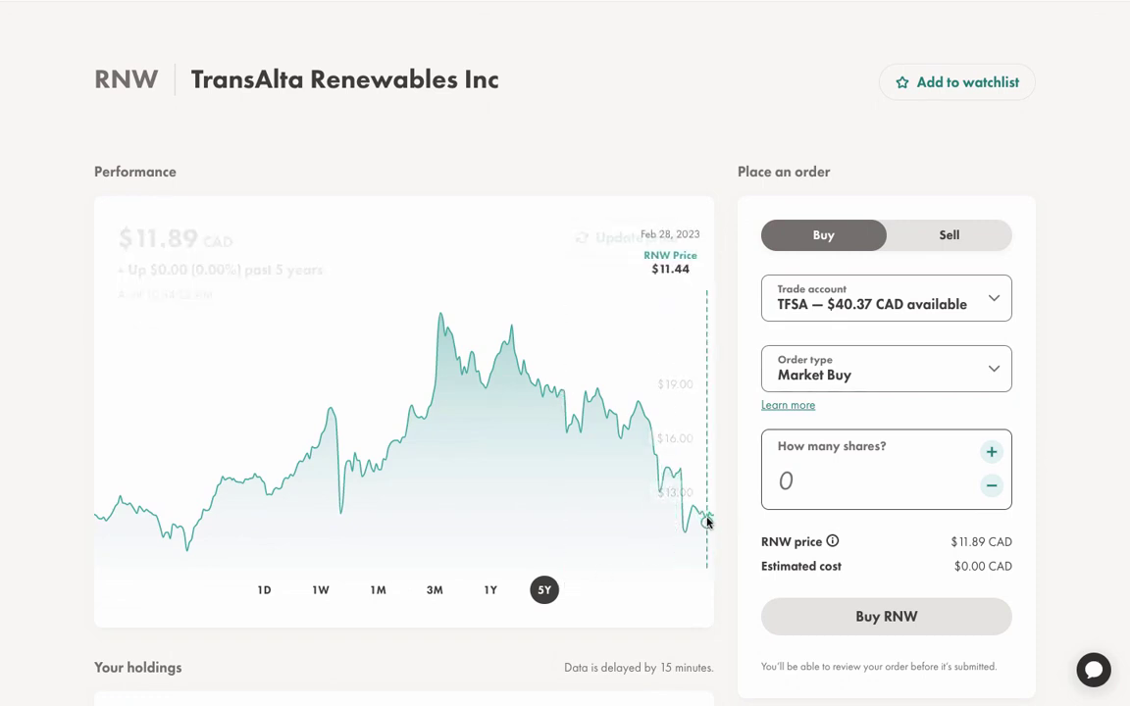
Step: Place and confirm a 2-share RNW market buy in the TFSA, leaving $16.57 available
double_click(991, 453)
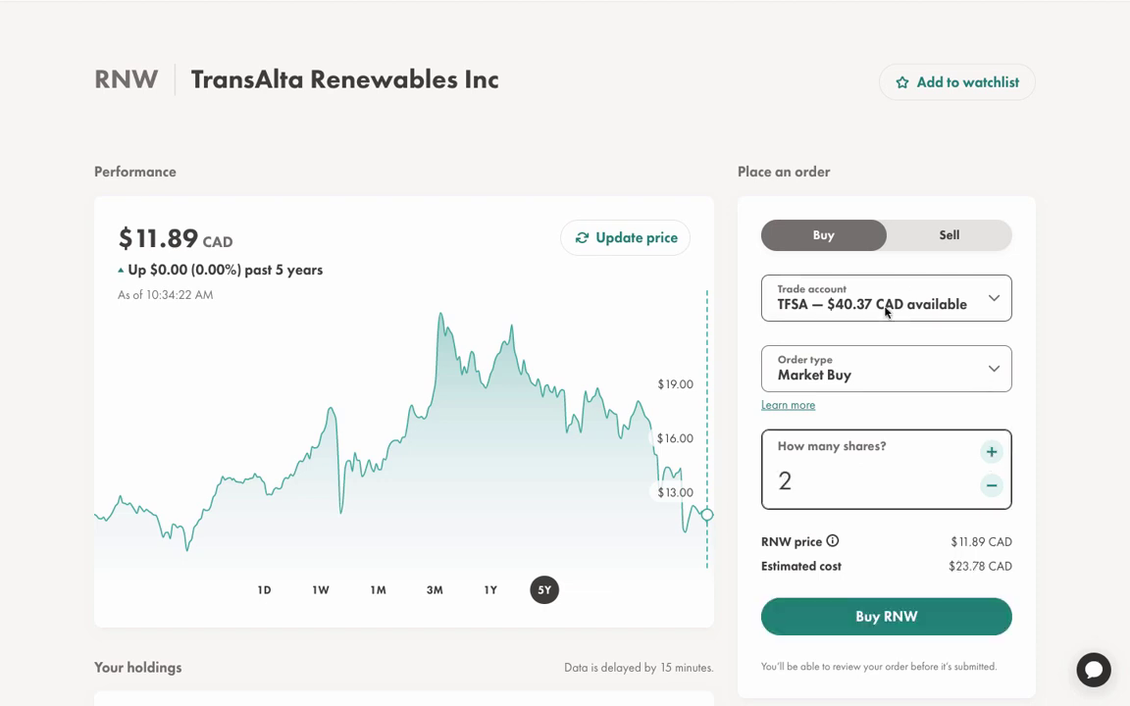
left_click(874, 618)
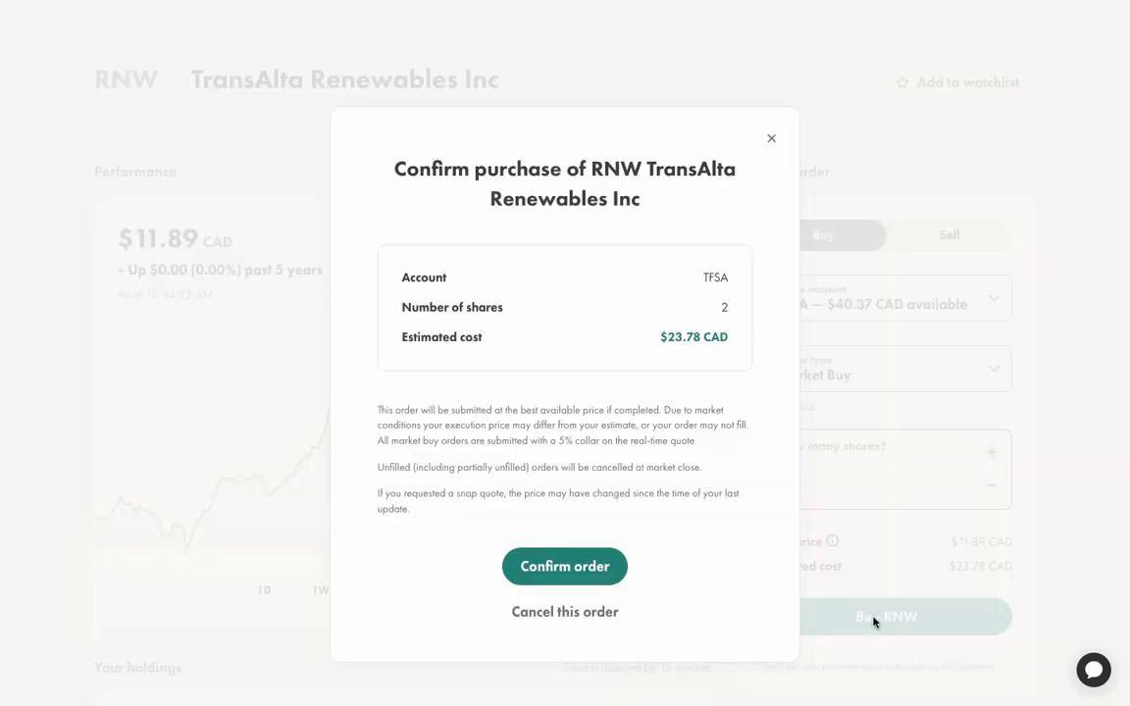
left_click(604, 555)
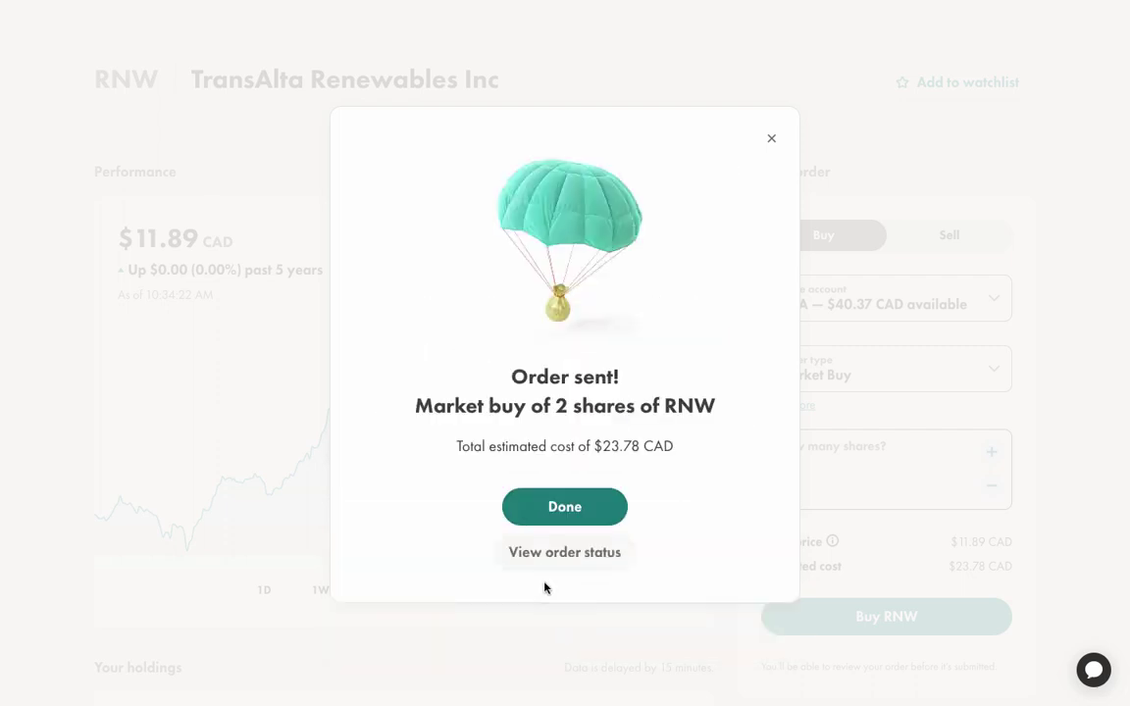
left_click(574, 517)
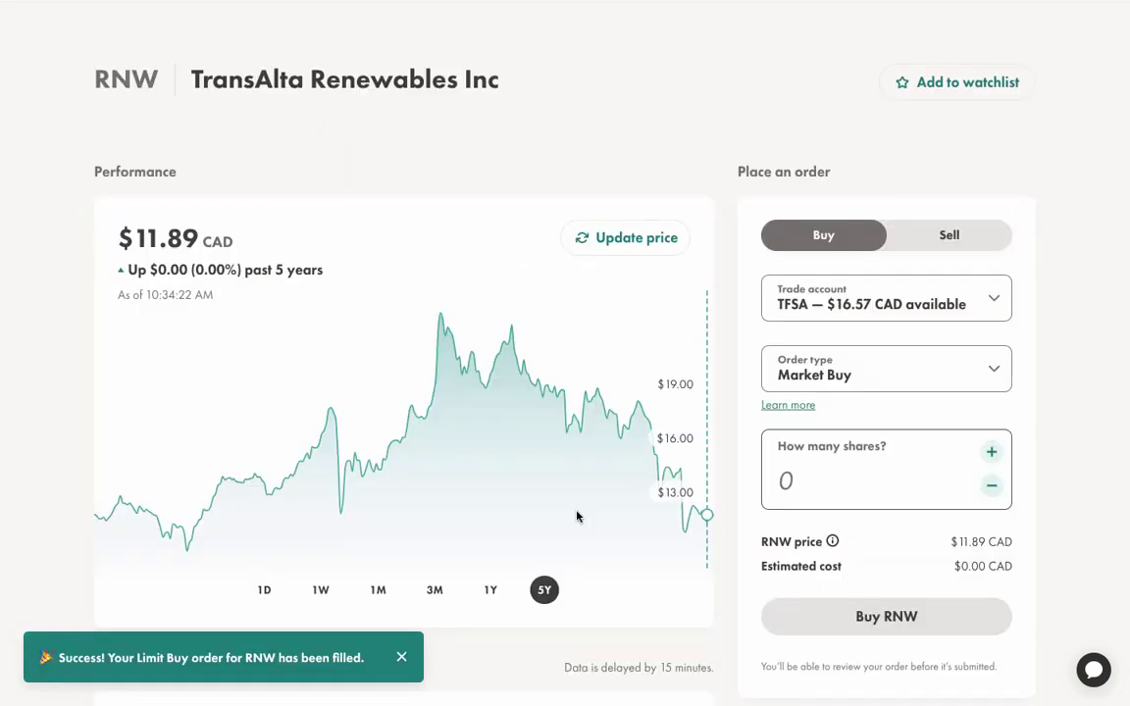
Step: Check the Activity list, expanding and collapsing the RNW Market Buy entry's details
scroll(576, 516, "up", 2)
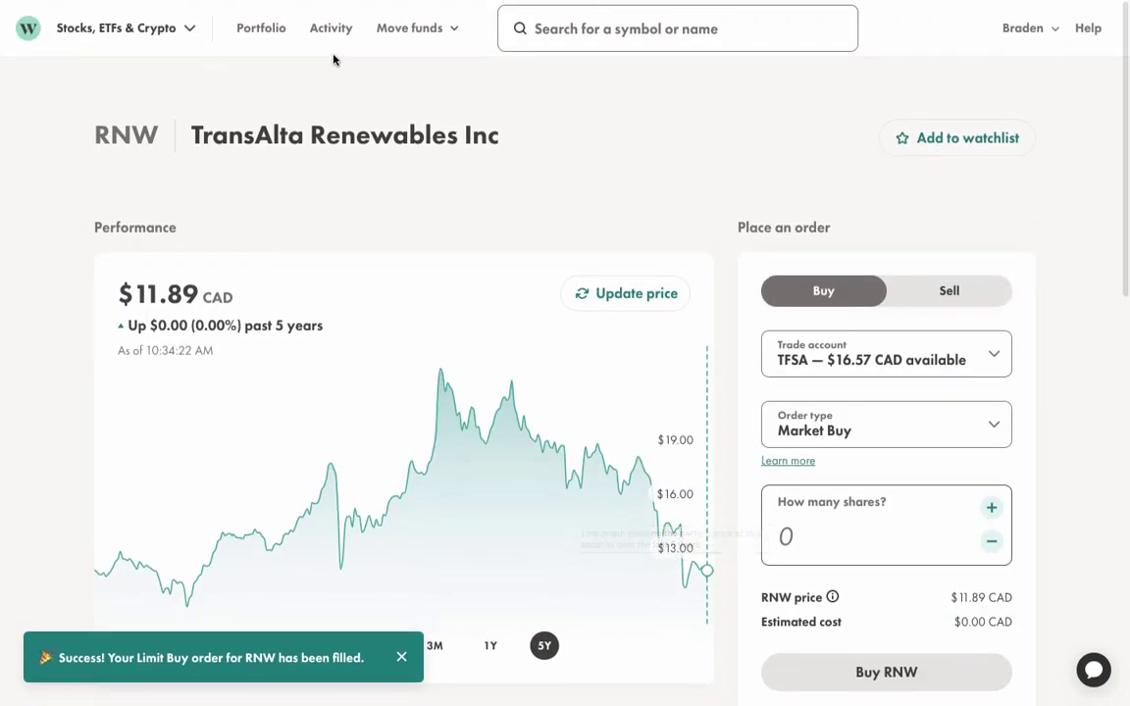
left_click(332, 30)
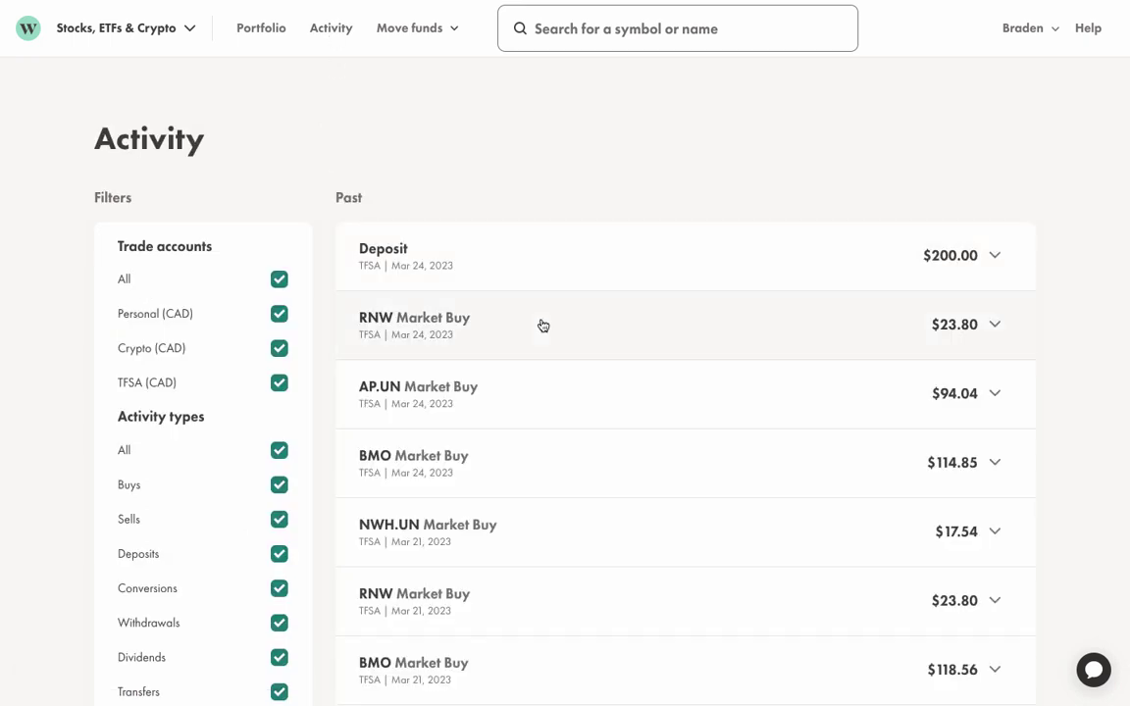
left_click(579, 333)
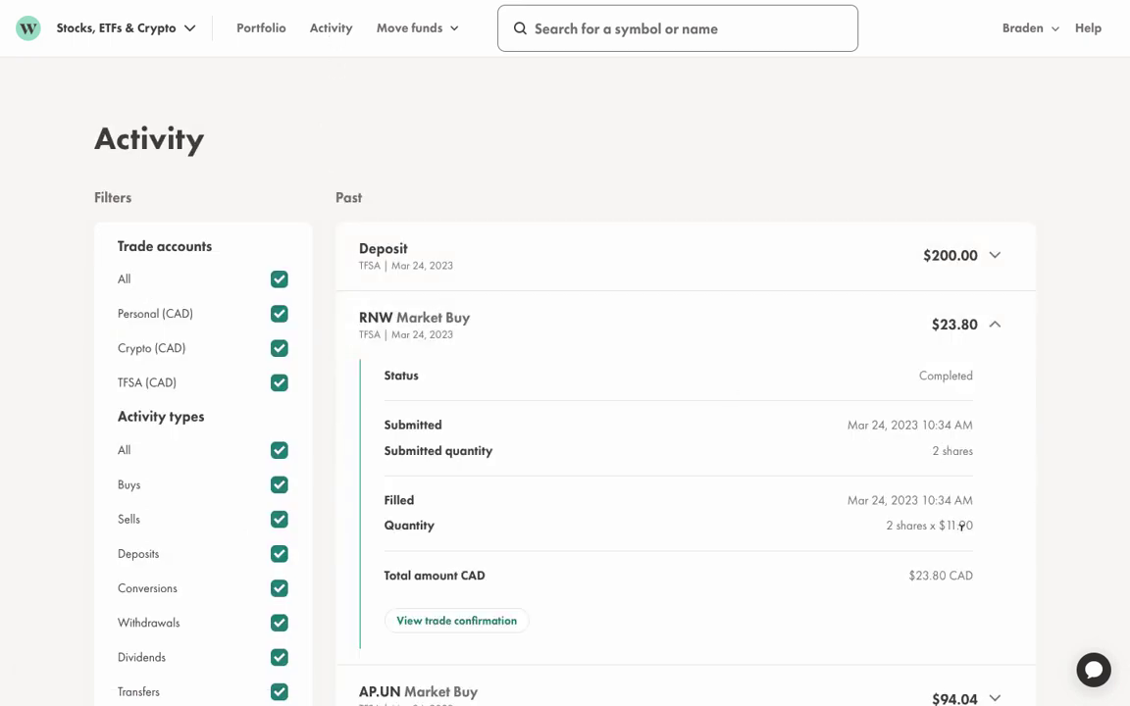
left_click(980, 328)
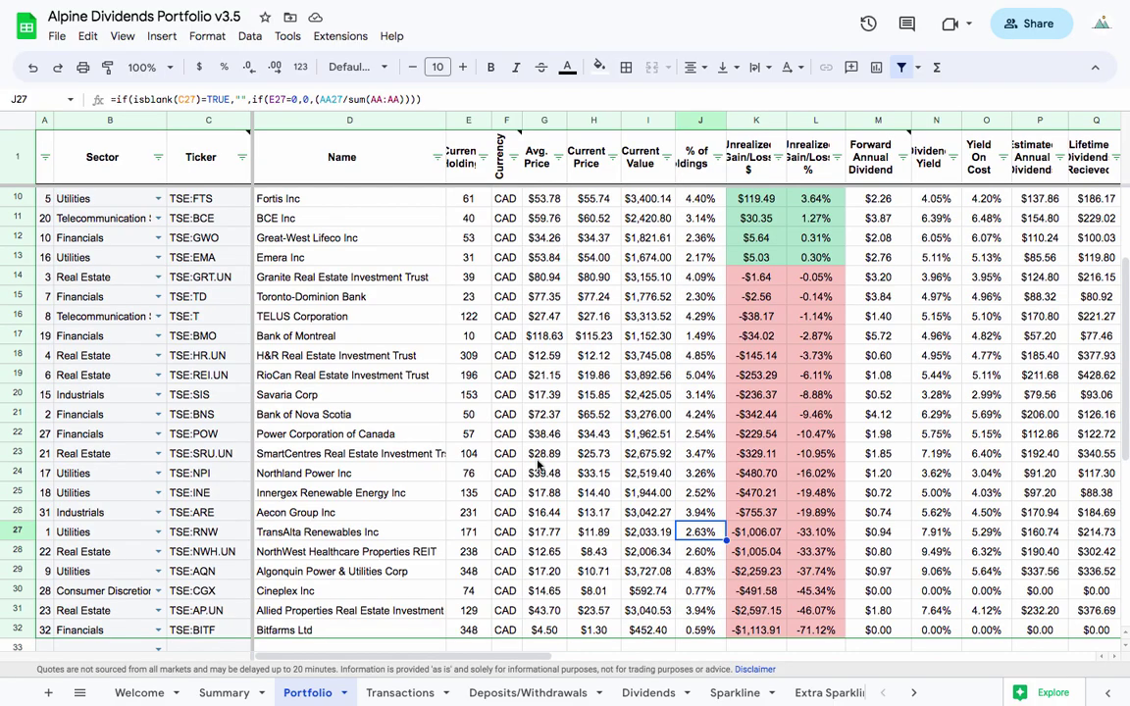
Step: In the Transactions sheet, jump to the end of the transaction list in the Ticker column
left_click(400, 693)
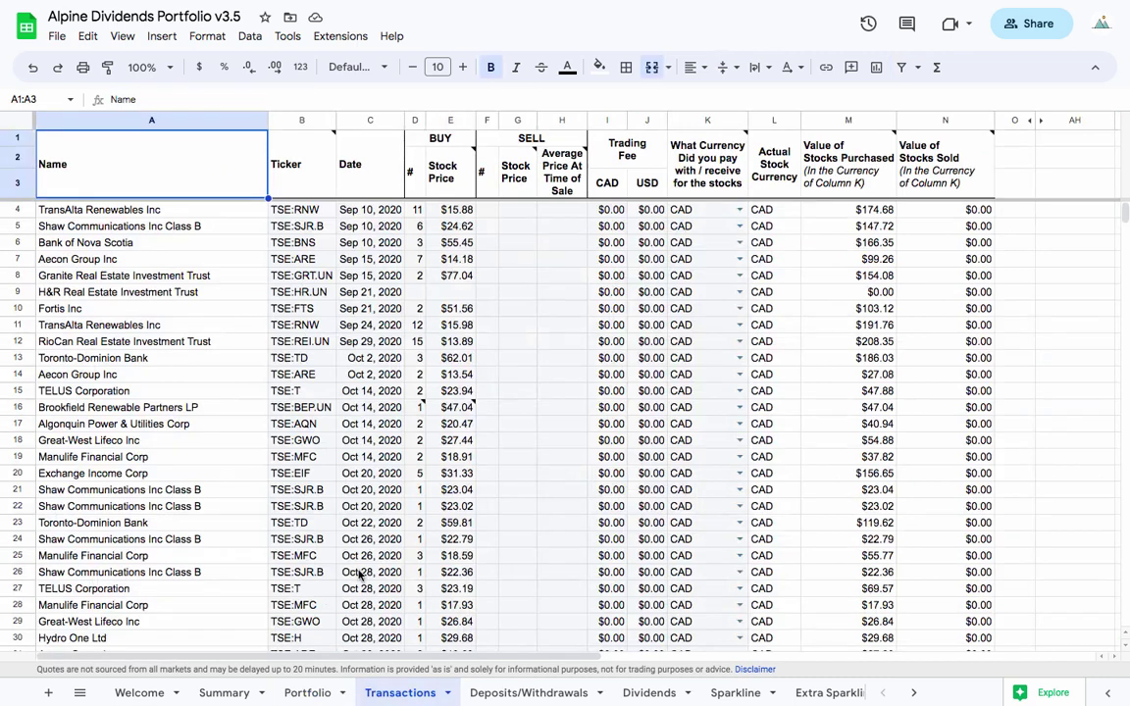
left_click(316, 540)
key("ctrl+Down")
key("Down")
key("Down")
key("Down")
key("Down")
key("Down")
key("Down")
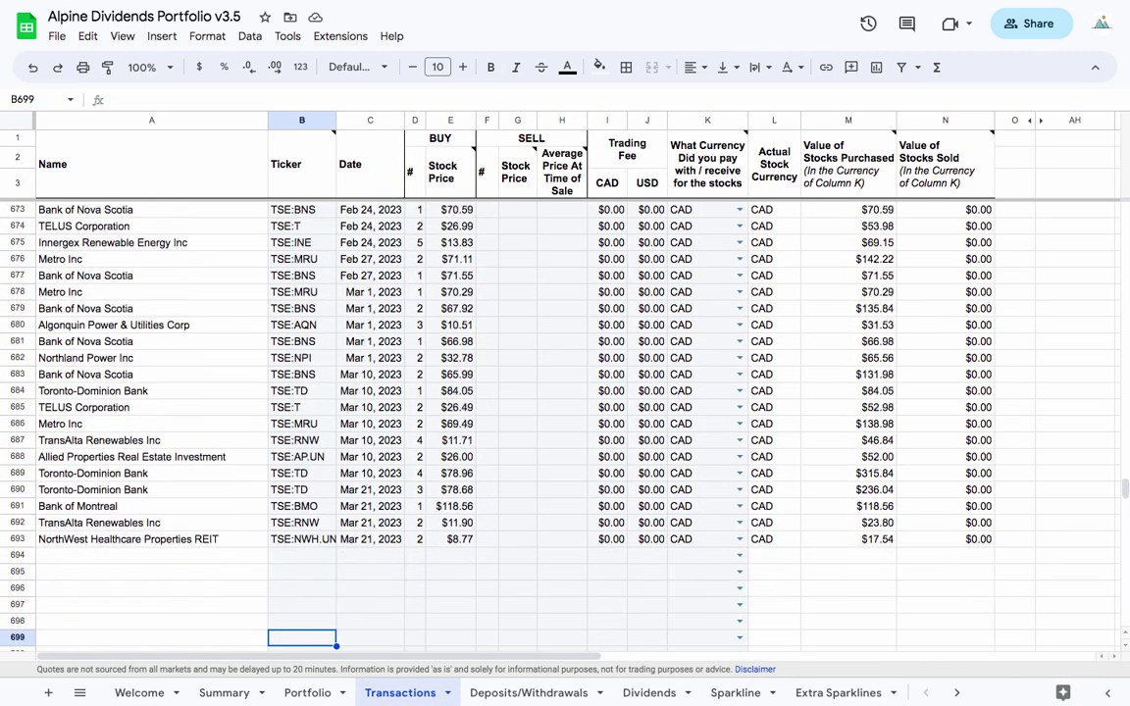
key("Up")
key("Up")
key("Up")
key("Up")
key("Up")
Step: Enter the Mar 23, 2023 buys: 1 BMO at 114.85, 4 AP.UN at 23.51, 2 RNW at 11.90
type("TSE:BMO")
key("Return")
type("T")
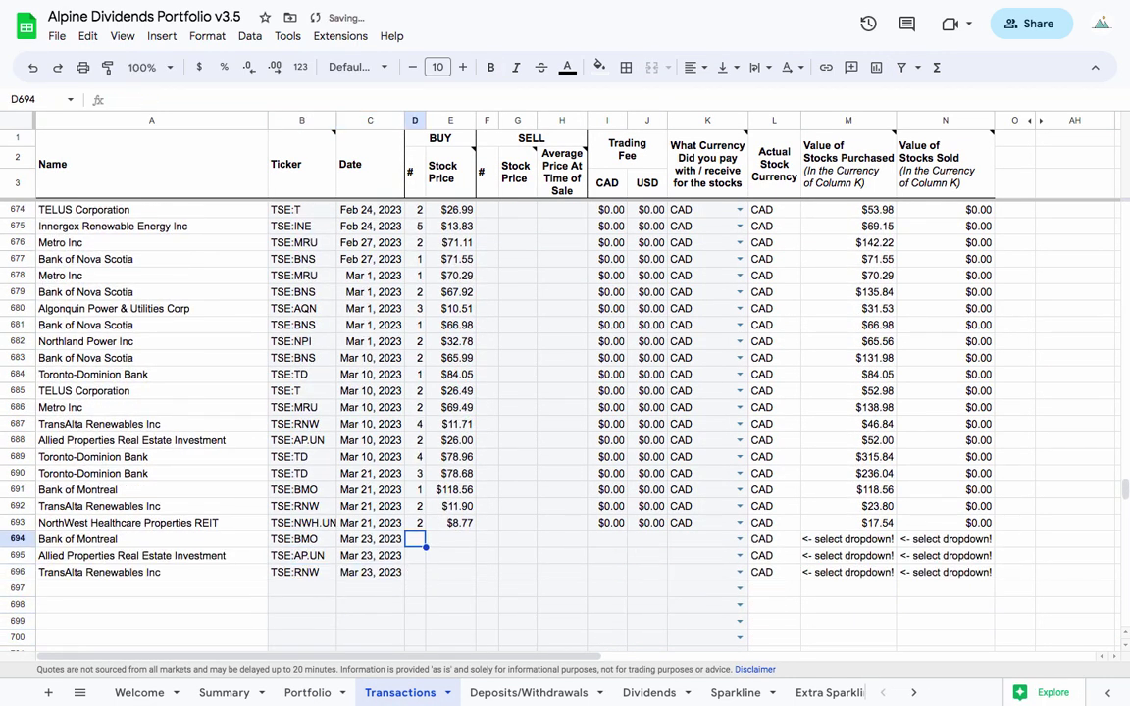
type("114.85")
key("Return")
type("23.51")
key("Return")
type("11.9")
left_click(618, 591)
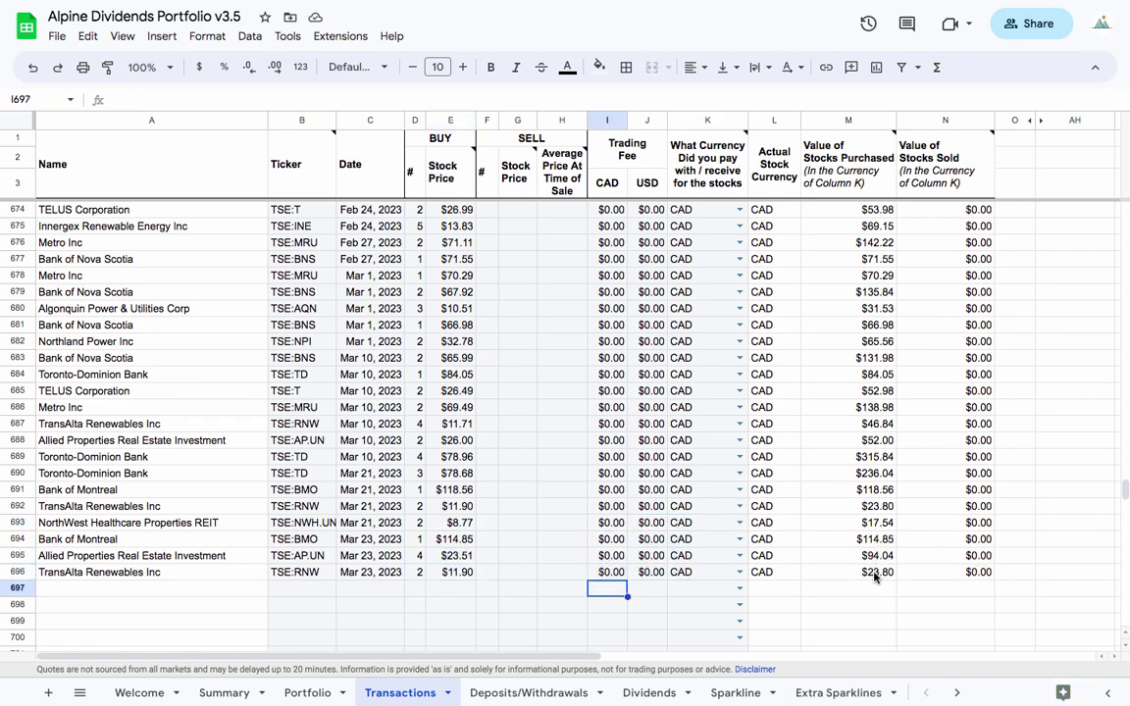
Step: Switch to the Summary sheet to see $3,861.21 annual and $321.77 monthly dividend income
left_click(223, 695)
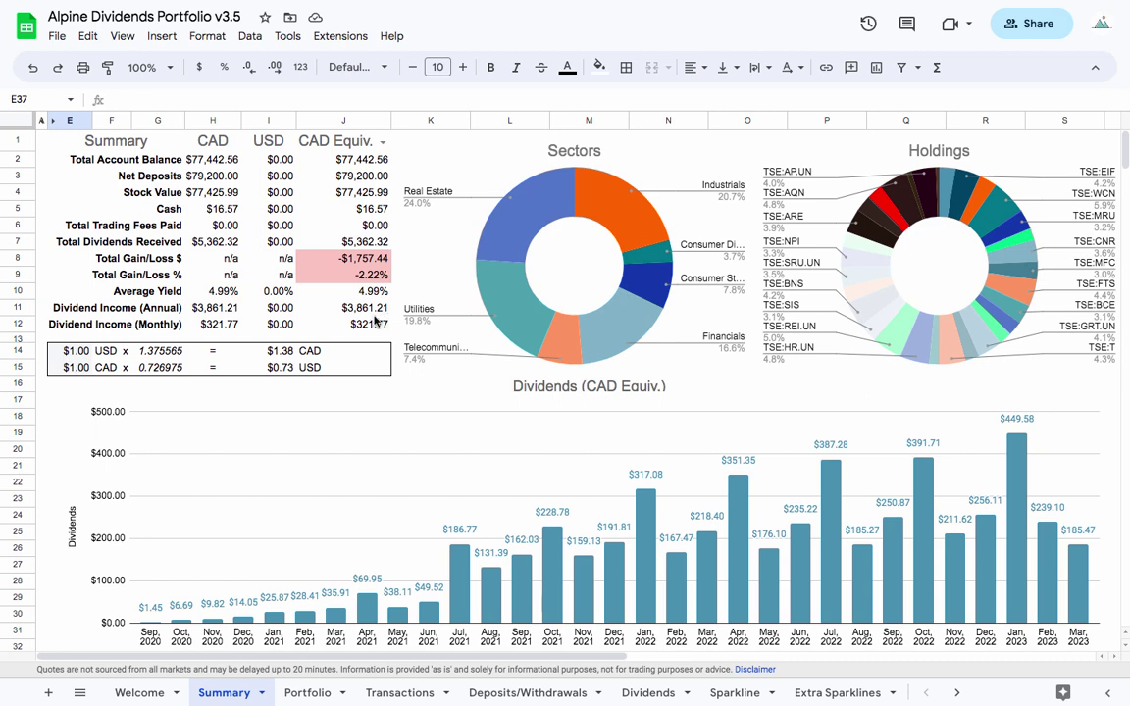